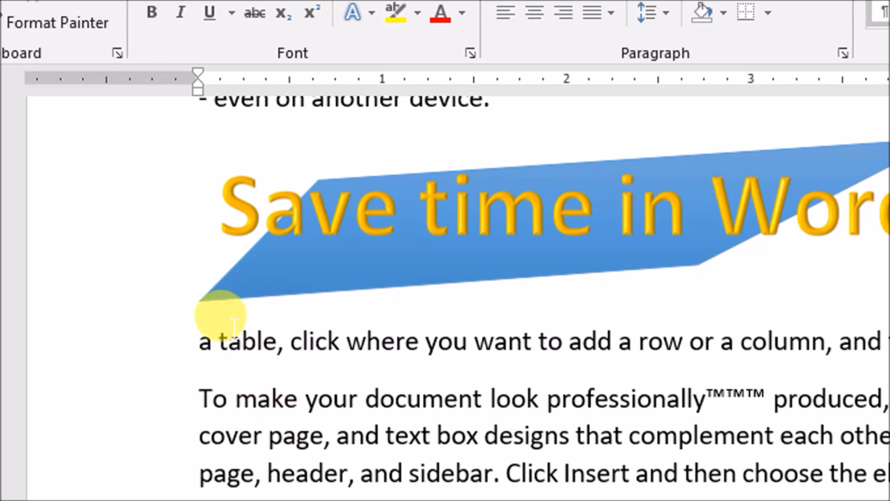
Set the font of "a table, click where you want to" first to Arial Black, and finally to Arial Rounded MT Bold.
drag(185, 332, 548, 337)
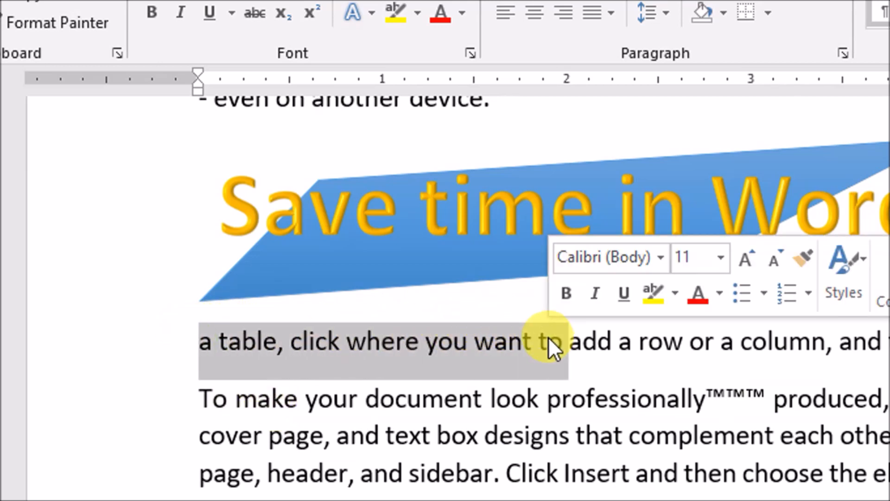
scroll(478, 334, up, 2)
scroll(412, 315, down, 3)
scroll(415, 337, down, 1)
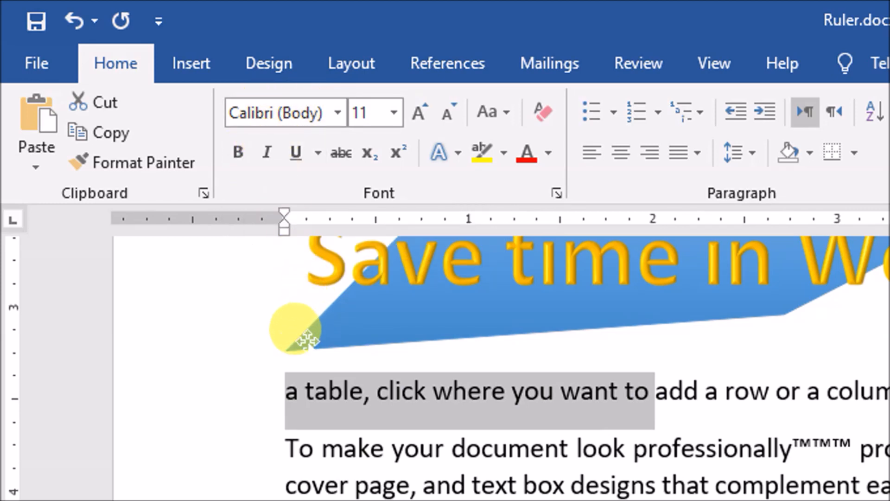
click(334, 112)
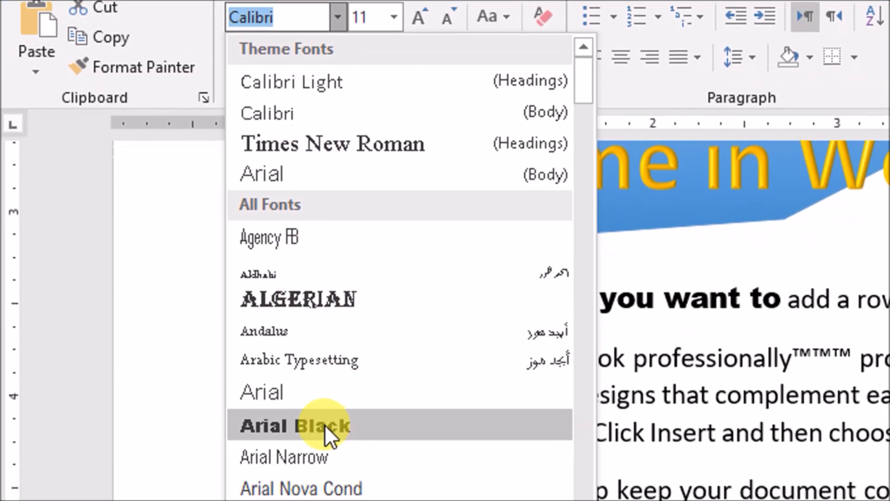
click(323, 424)
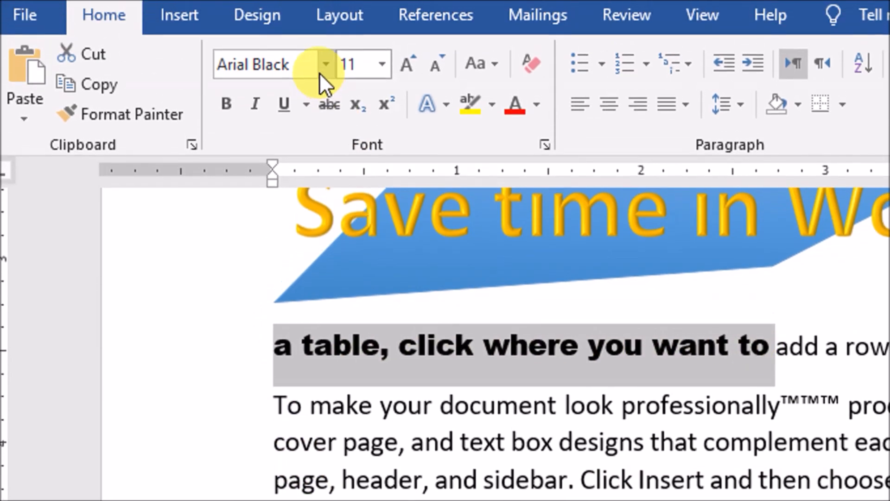
click(324, 21)
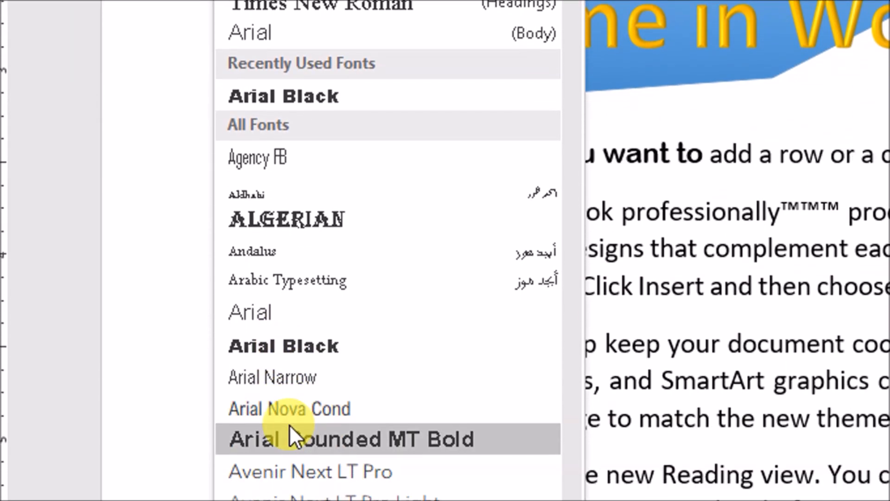
click(290, 427)
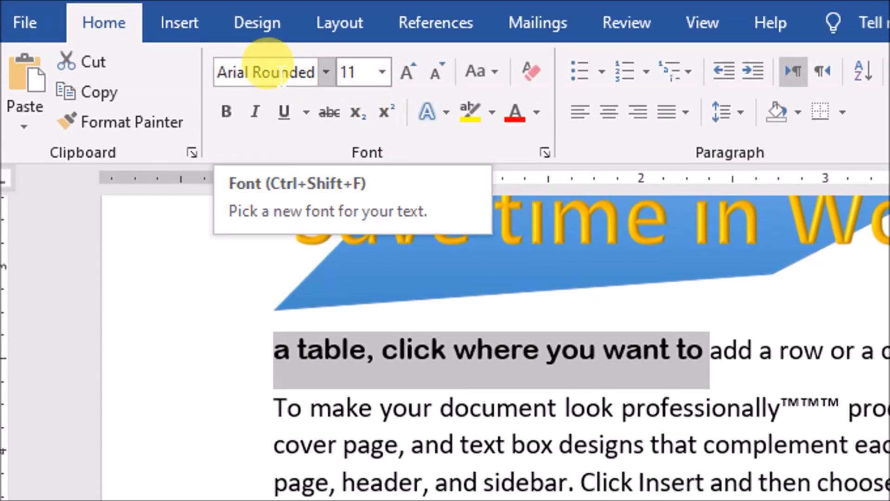
Select "To make your document look" and view the font choices and the Font dialog without changing anything.
click(357, 408)
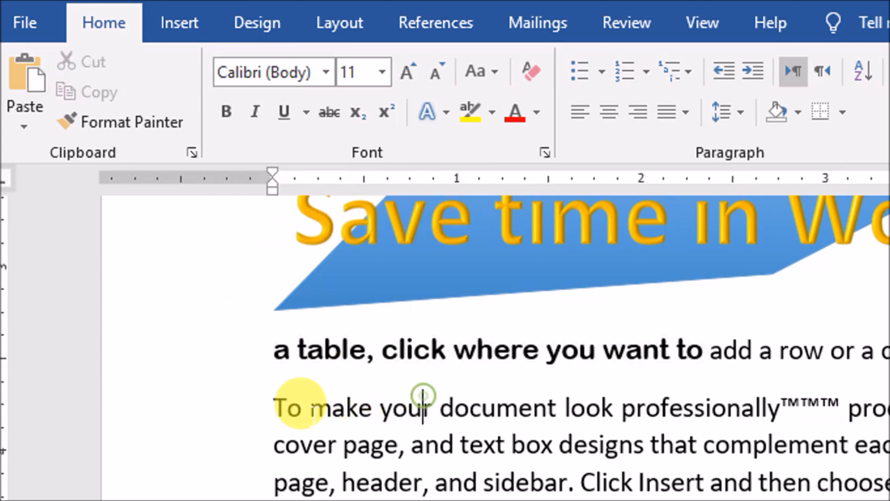
drag(274, 408, 612, 408)
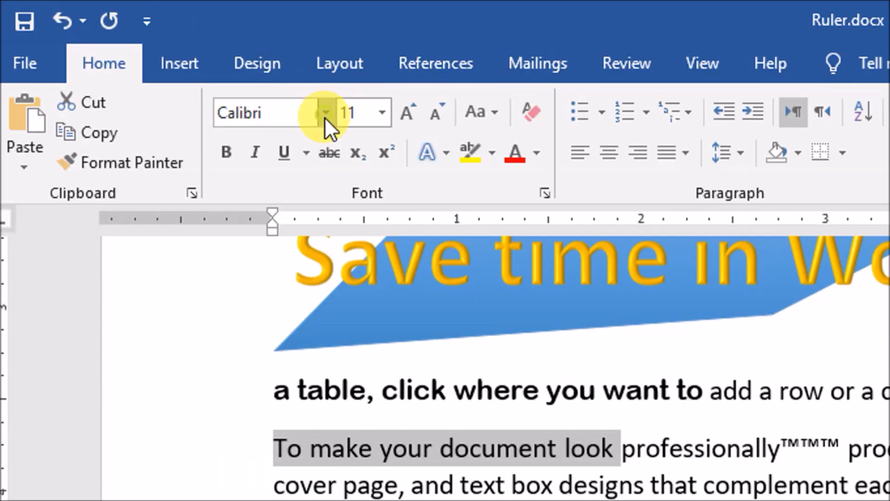
click(325, 117)
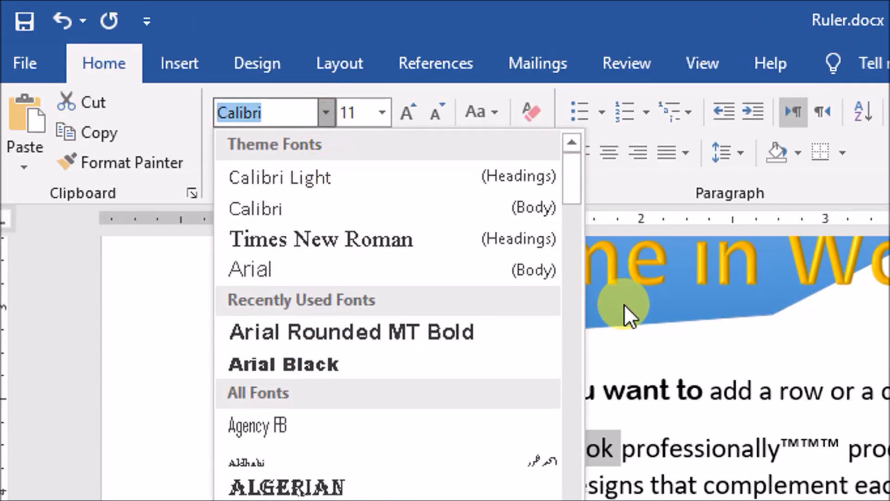
click(625, 324)
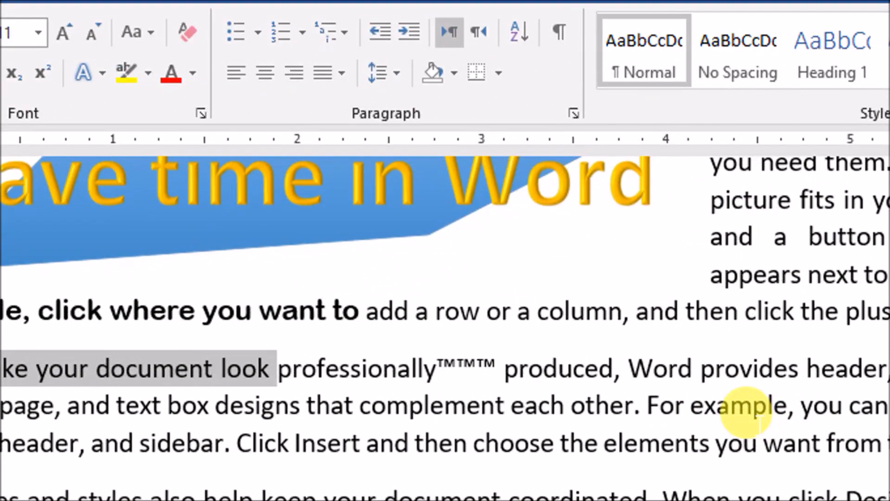
key(ctrl+shift+f)
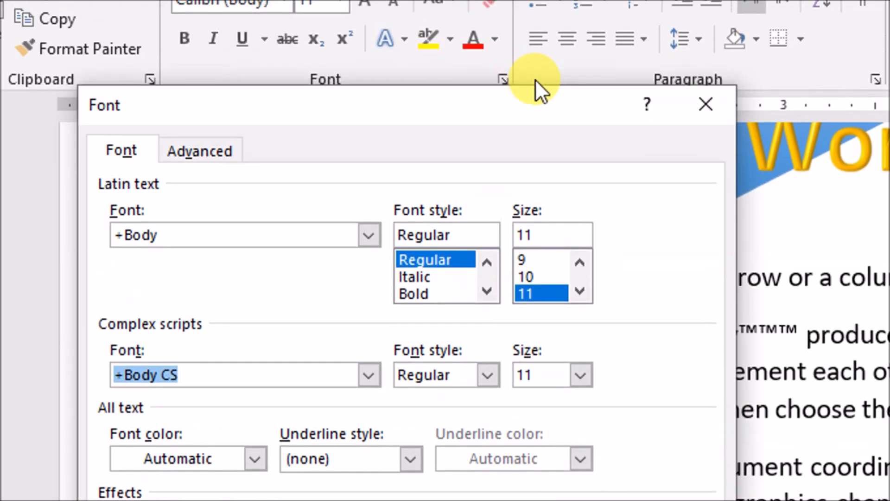
click(705, 99)
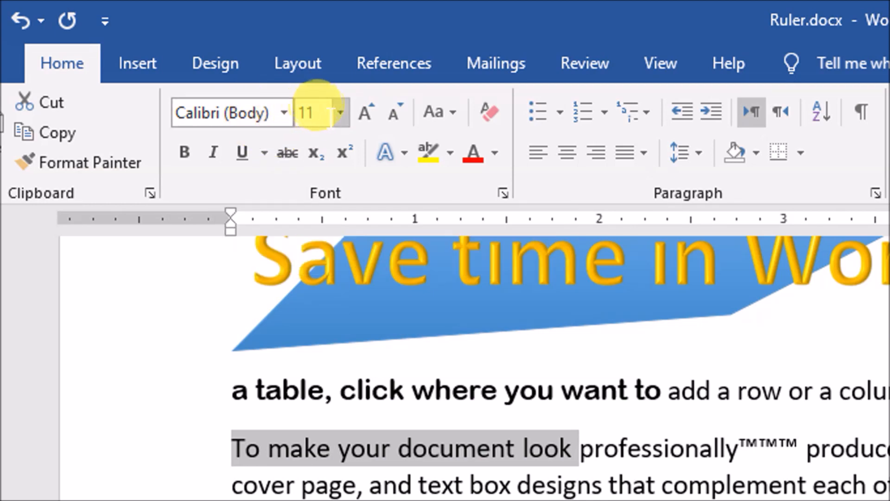
Set the font size of "To make your document look" to 26, and finally to 14.
click(339, 114)
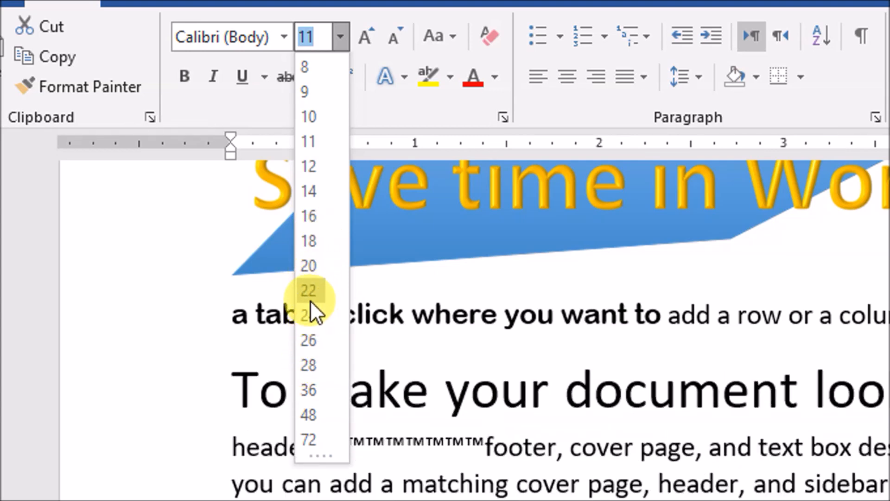
click(311, 333)
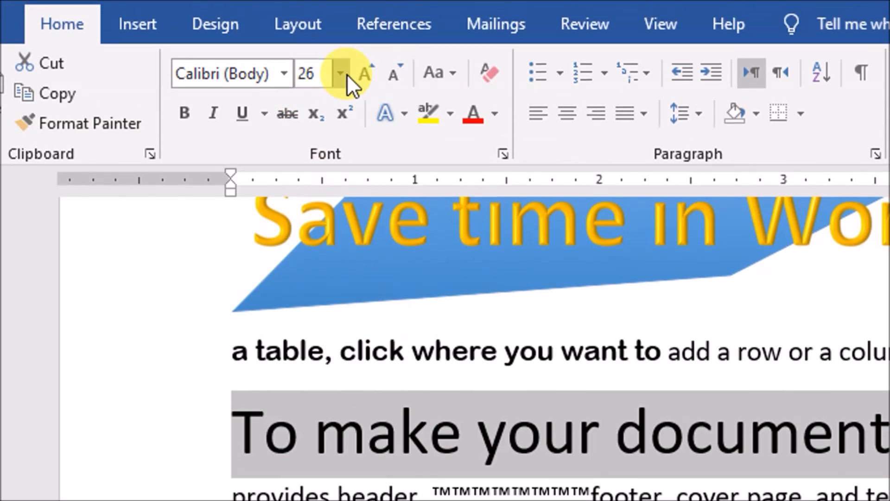
click(346, 73)
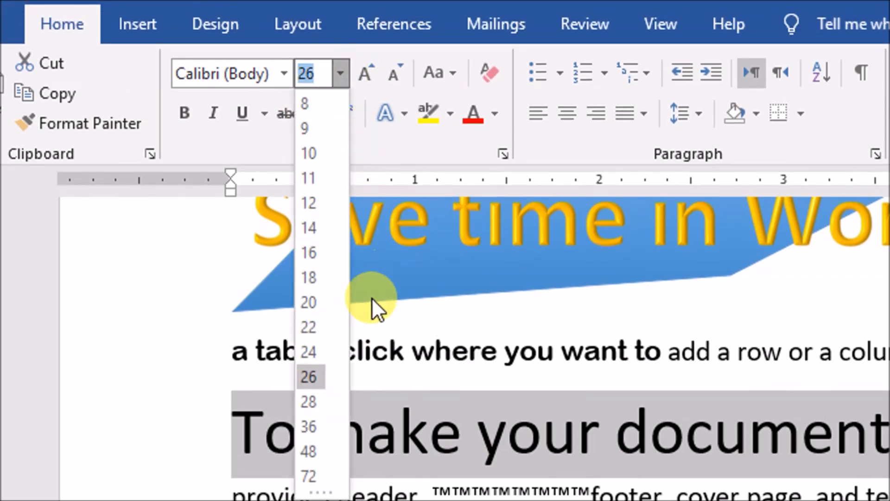
click(309, 225)
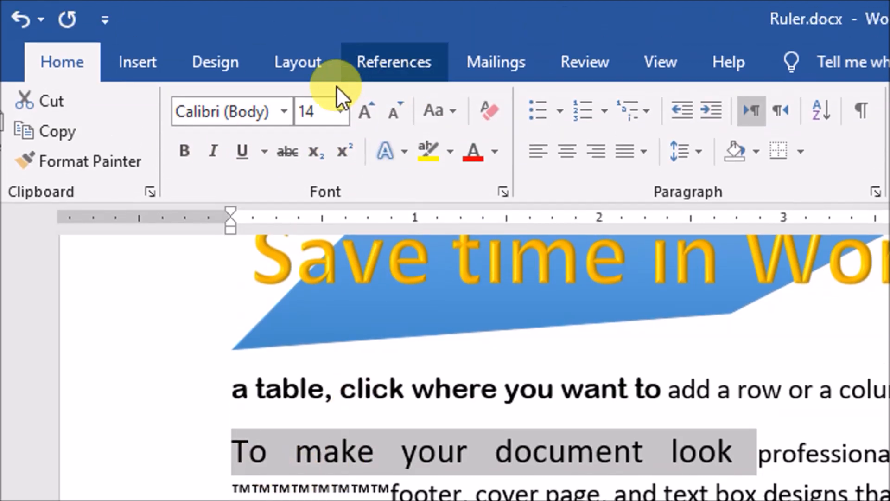
Increase the font size of the selected phrase step by step to 36.
click(364, 110)
click(363, 110)
click(363, 111)
click(363, 110)
click(364, 111)
click(364, 110)
click(363, 110)
click(363, 110)
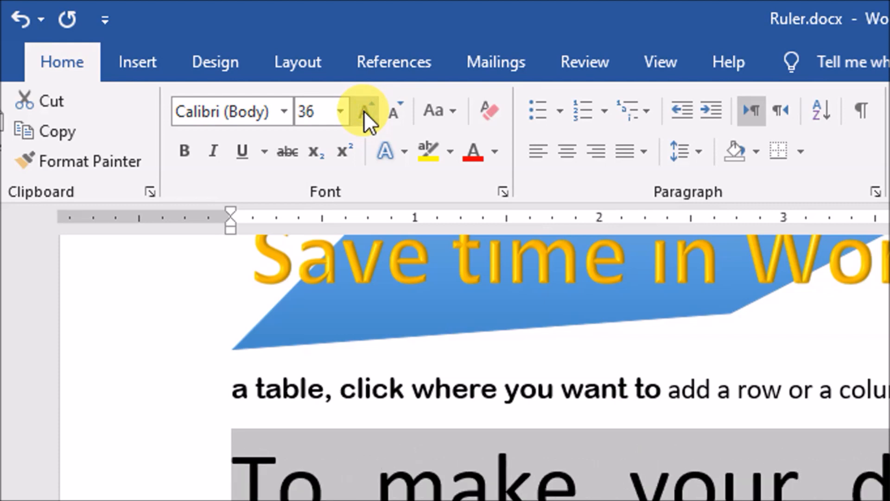
Decrease the font size of the selected phrase step by step to 20.
click(393, 113)
click(393, 113)
click(393, 113)
click(393, 113)
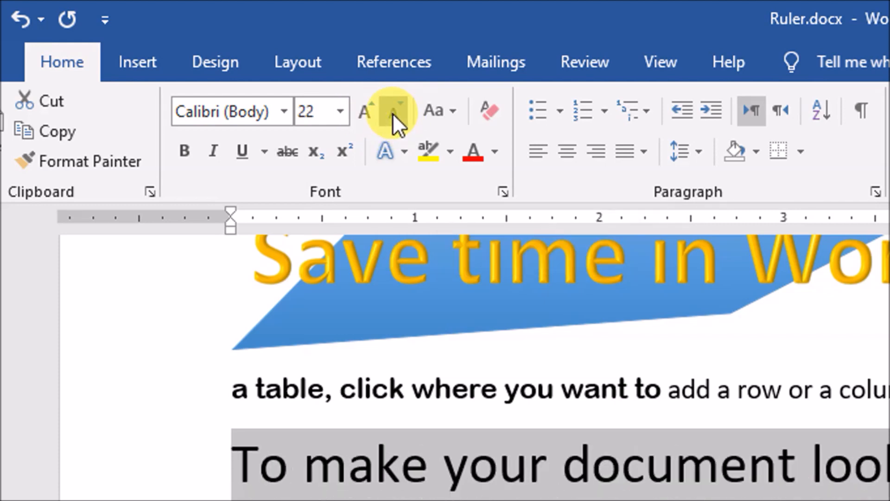
click(393, 113)
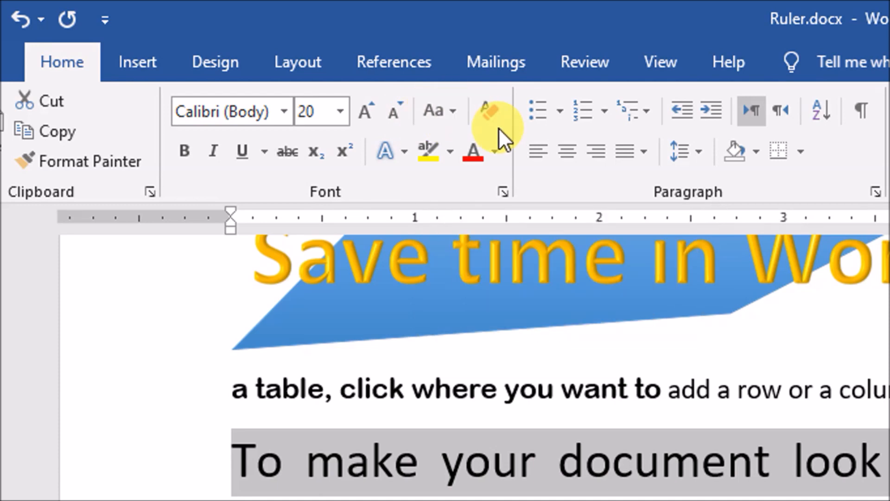
Apply Sentence case to "To make your document look" and cycle the phrase through the letter cases, ending in lowercase.
click(452, 116)
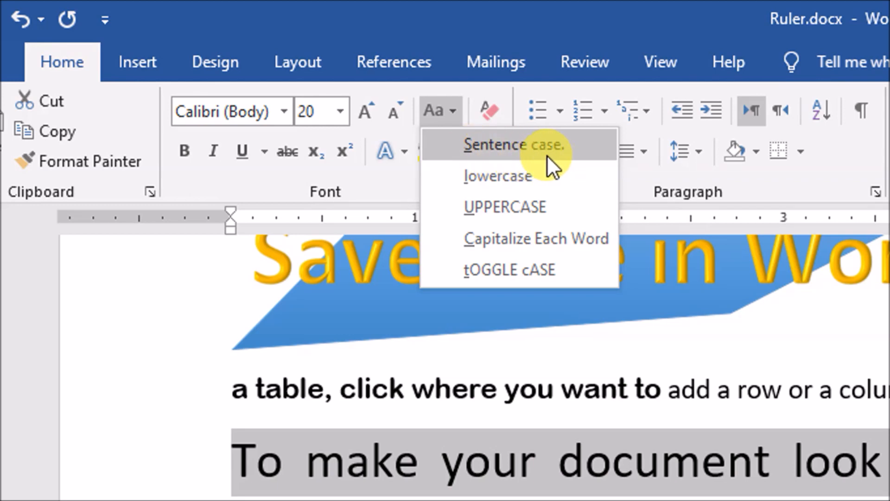
click(521, 150)
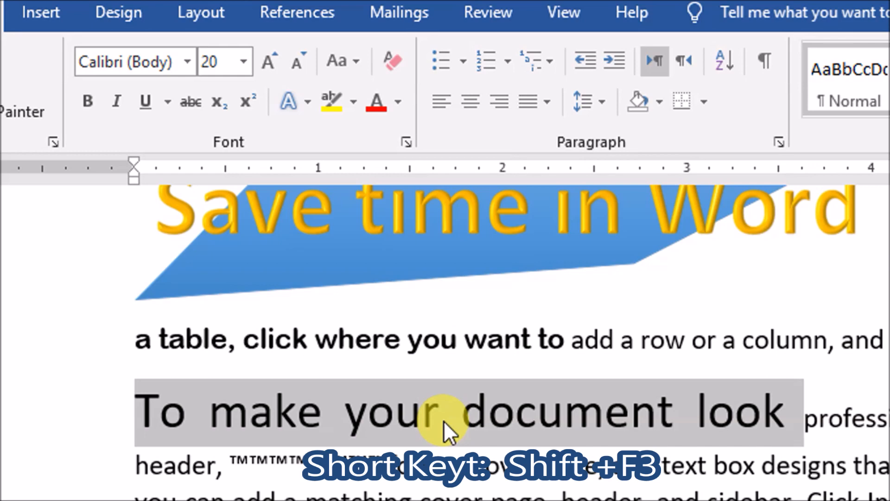
key(shift+F3)
key(shift+F3)
key(shift+F3)
key(shift+F3)
key(shift+F3)
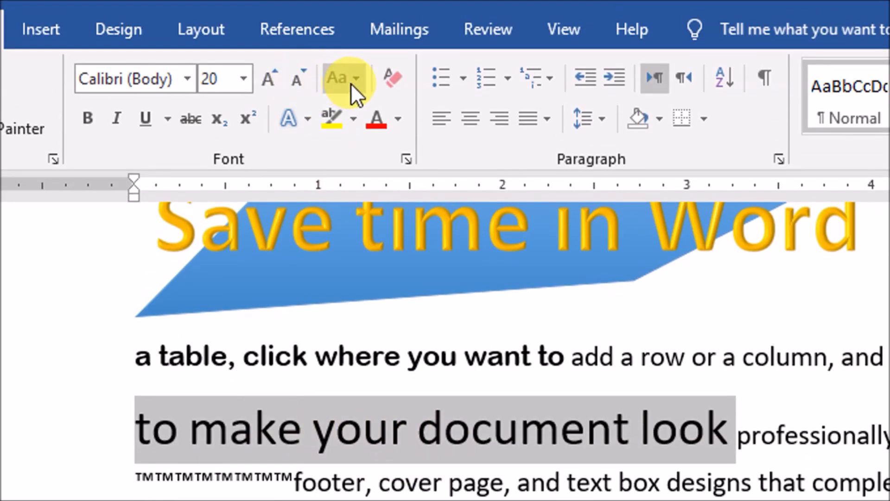
Change the selected phrase to Sentence case, and finally to lowercase.
click(353, 34)
click(389, 113)
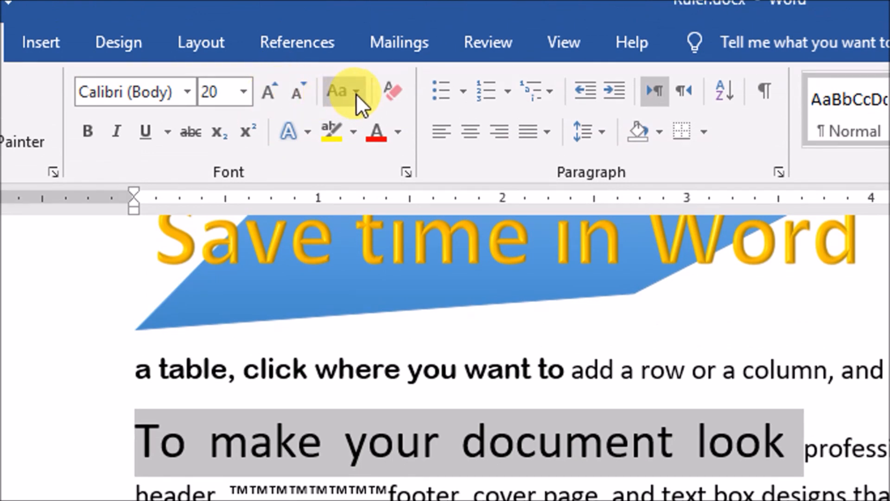
click(356, 93)
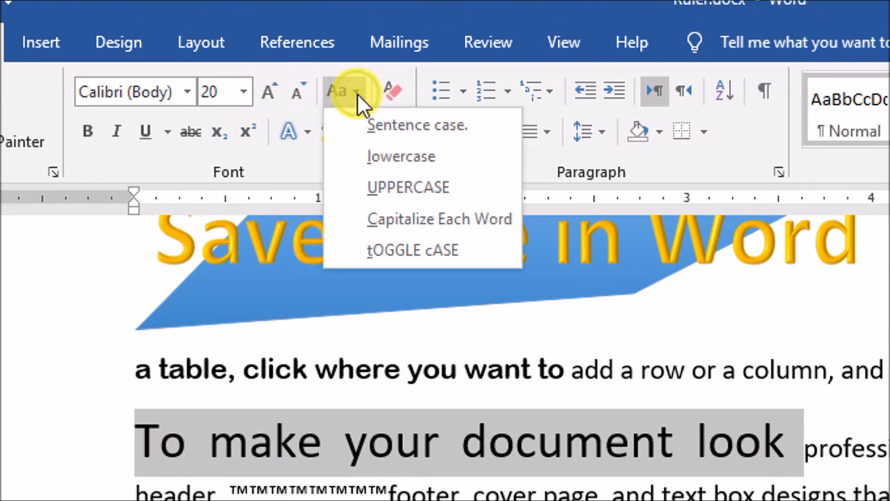
click(383, 156)
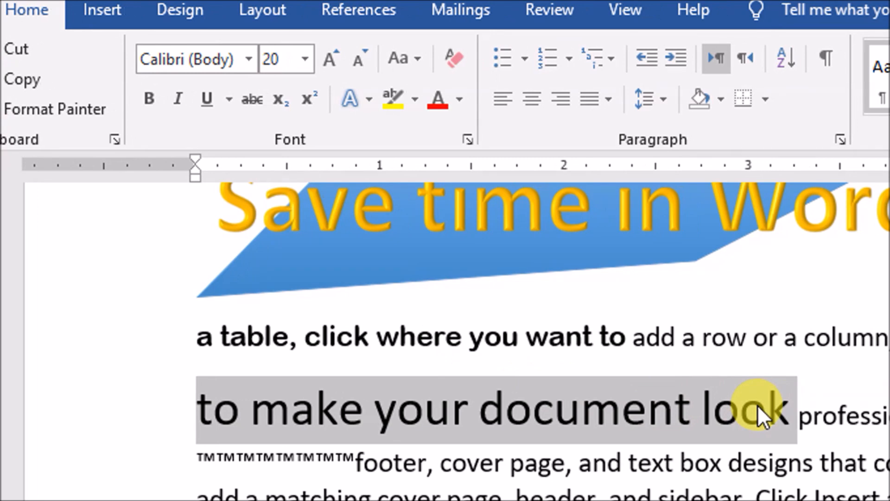
Change the selected phrase to UPPERCASE, and finally to Capitalize Each Word.
click(430, 65)
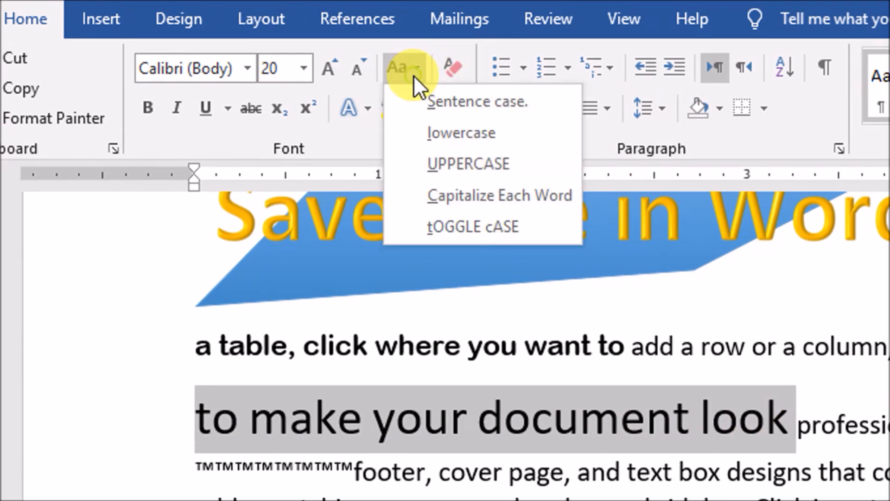
click(451, 166)
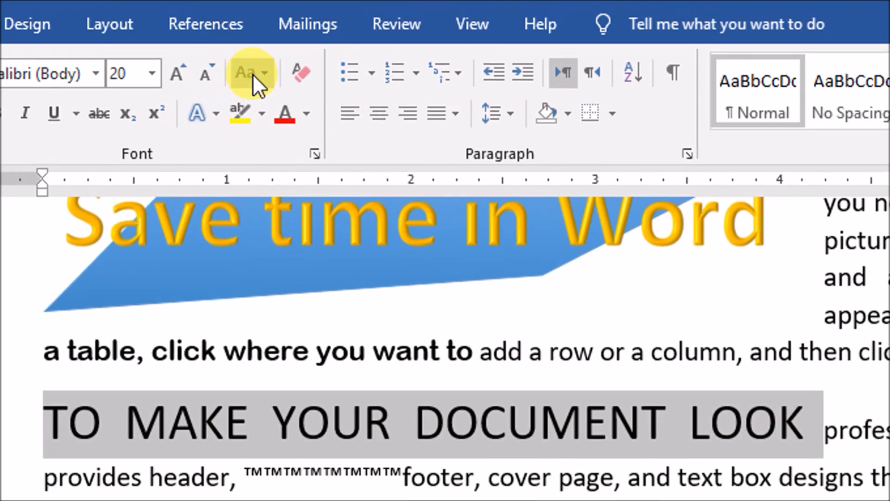
click(262, 62)
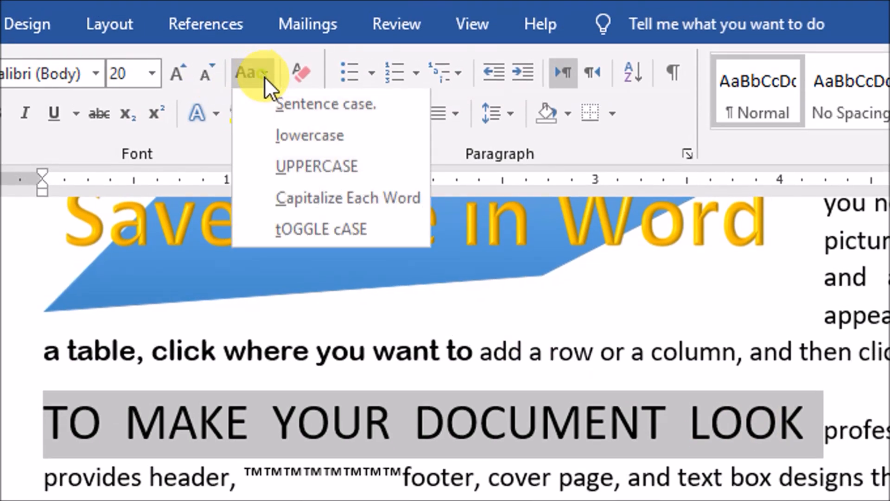
click(302, 204)
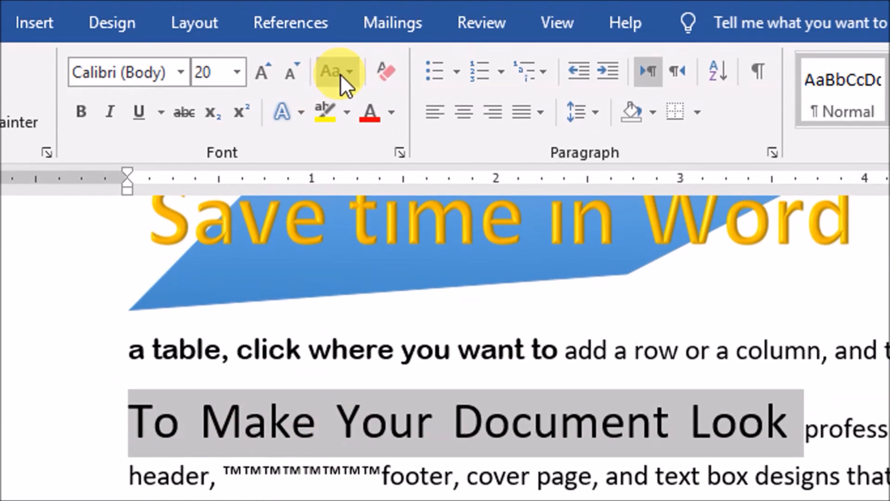
Apply tOGGLE cASE to the selected phrase and make it bold.
click(340, 75)
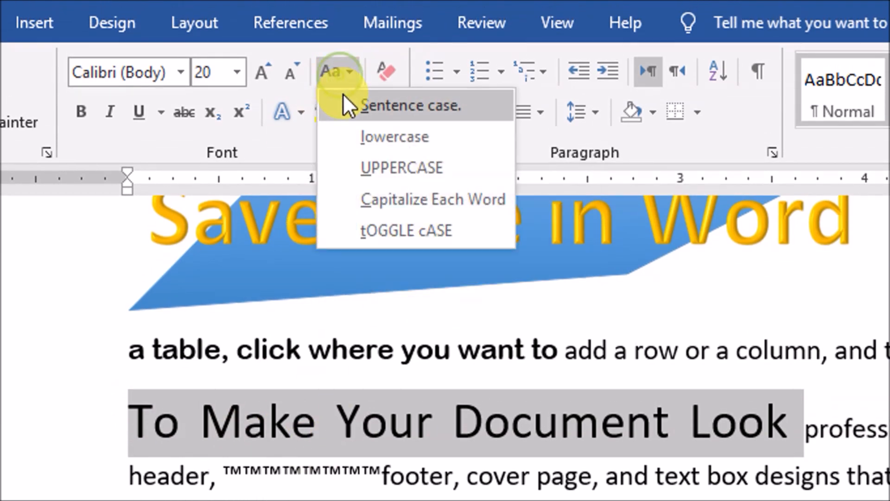
click(371, 230)
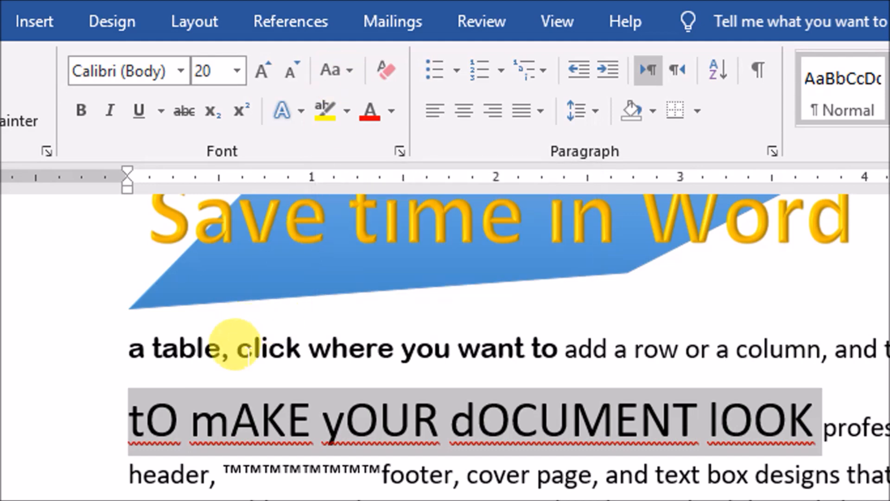
key(ctrl+b)
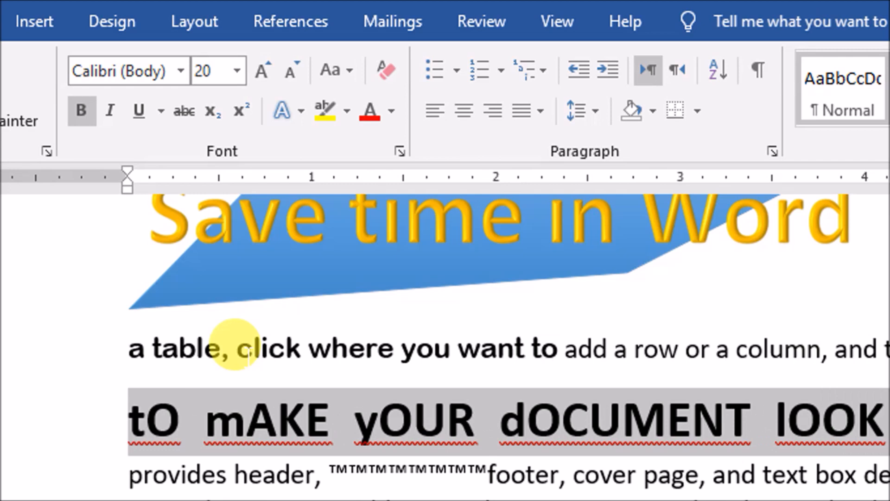
Switch the selected phrase to sentence case and make it italic.
key(shift+F3)
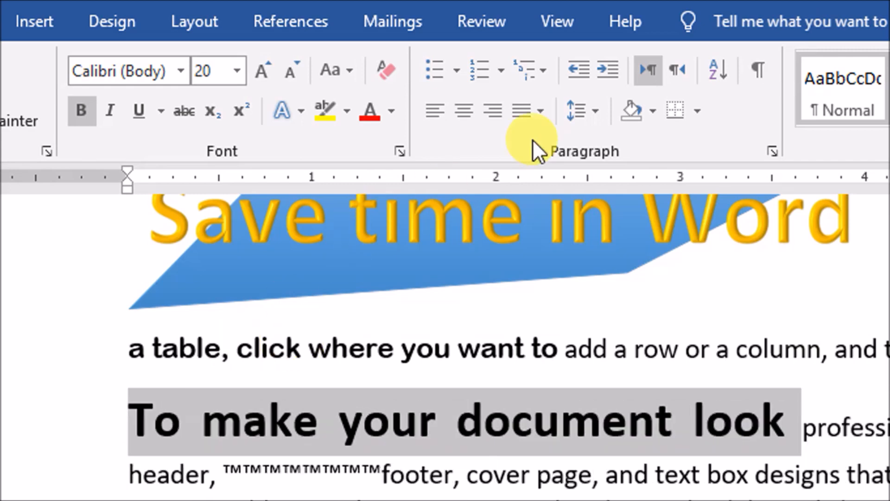
key(ctrl+i)
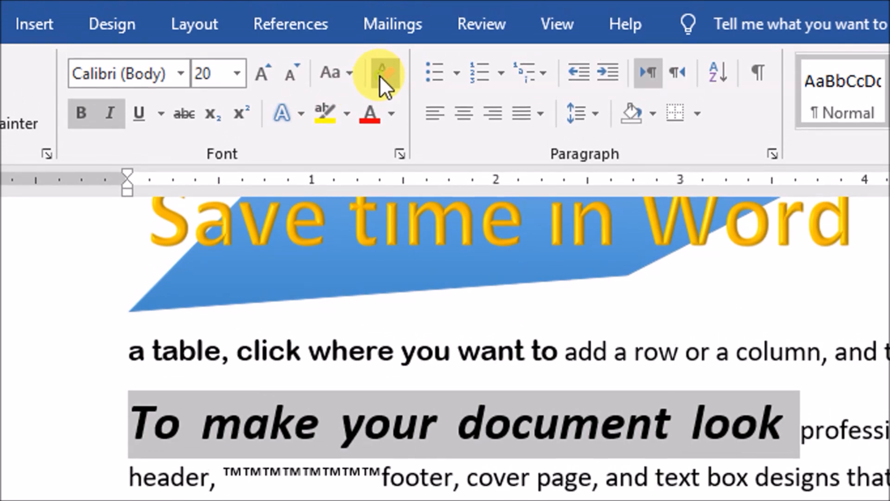
Clear all formatting from "To make your document look".
click(379, 75)
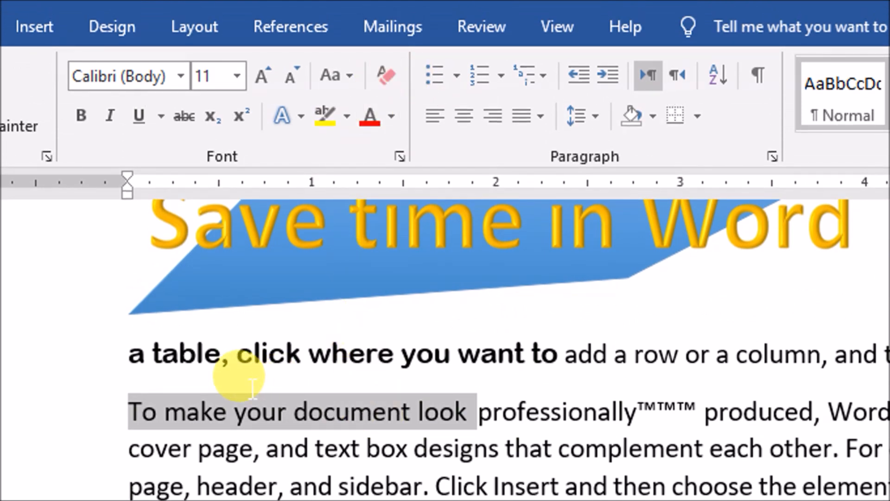
Undo and reapply the clearing of formatting on "To make your document look", and make the phrase bold.
key(ctrl+z)
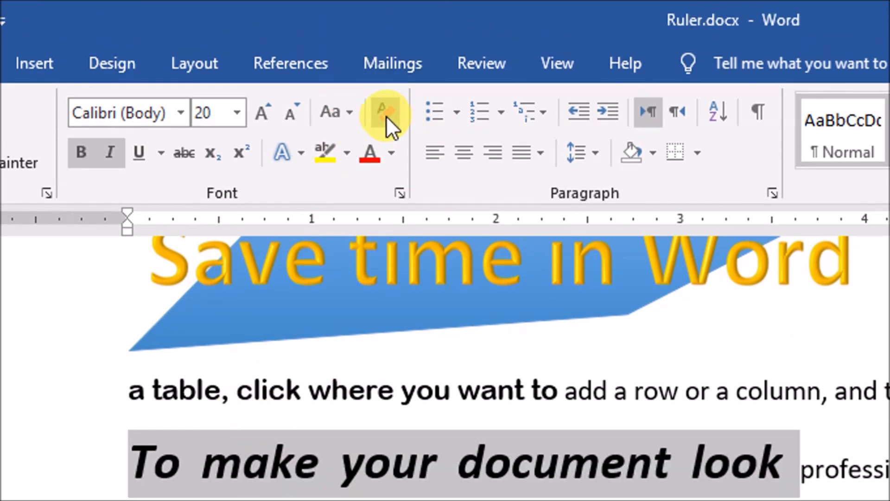
click(385, 116)
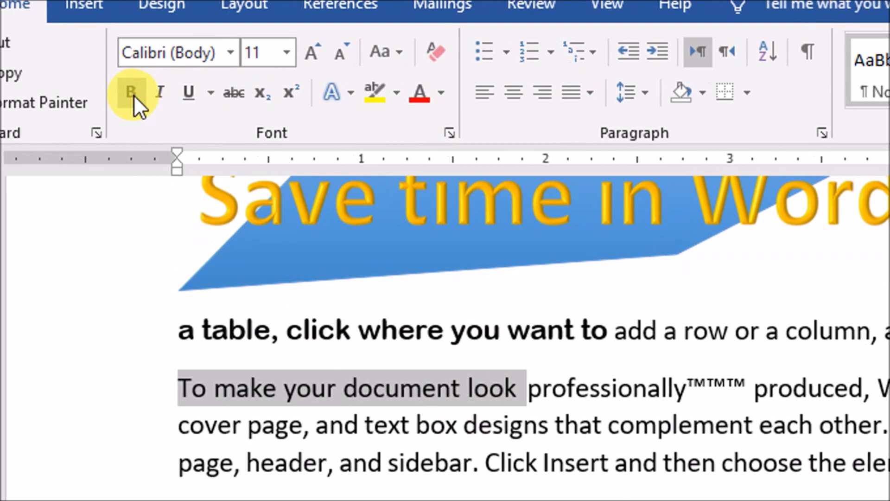
click(131, 92)
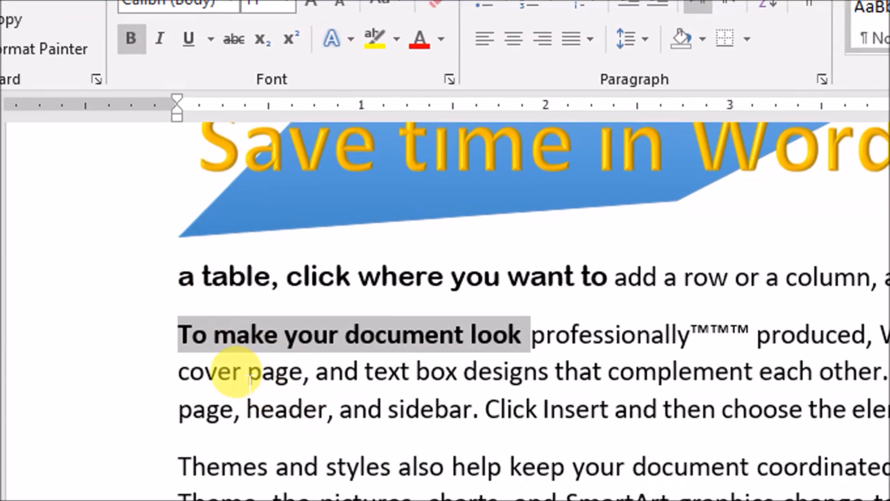
Format "page, and text" in the second paragraph as bold, italic, underlined and strikethrough.
drag(247, 414, 411, 414)
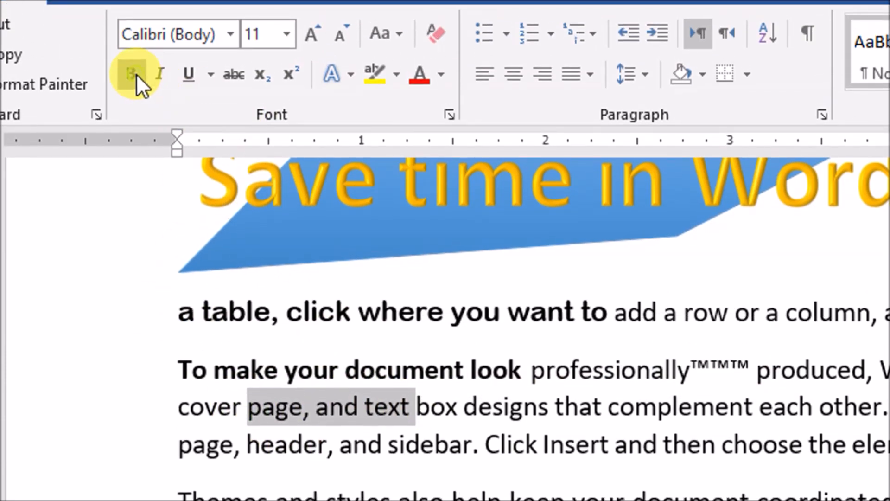
click(131, 74)
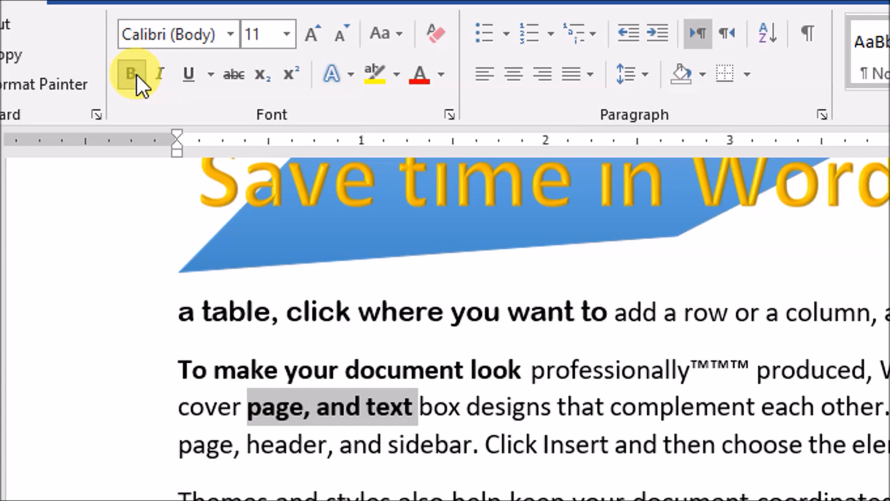
click(162, 74)
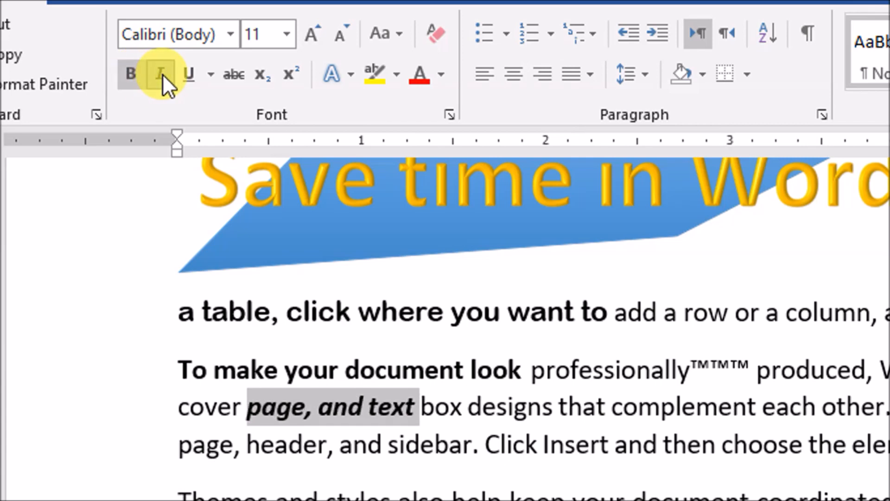
click(188, 76)
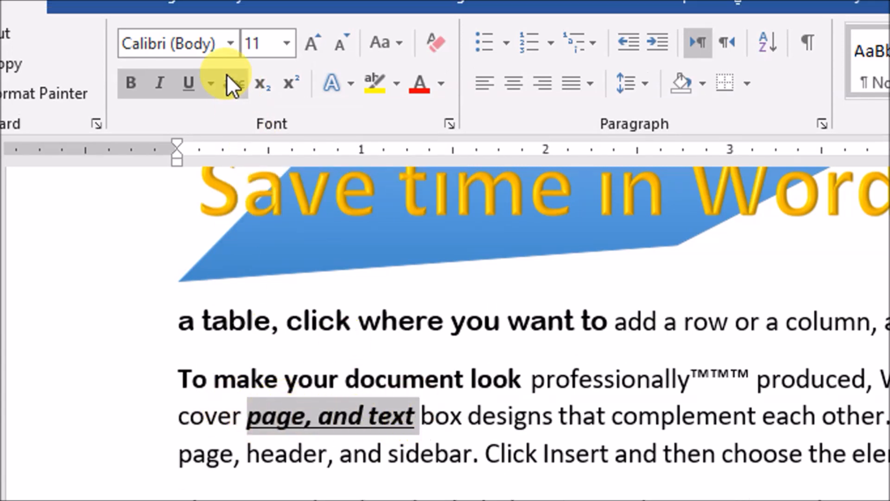
click(235, 81)
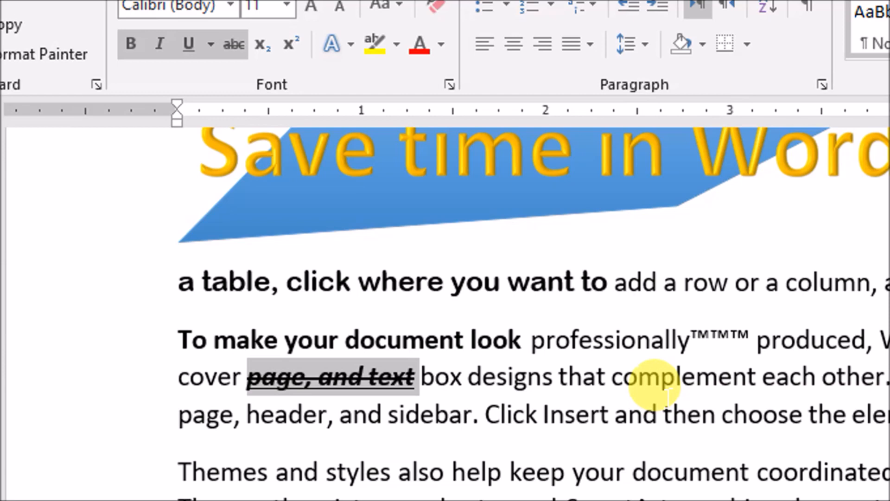
click(658, 414)
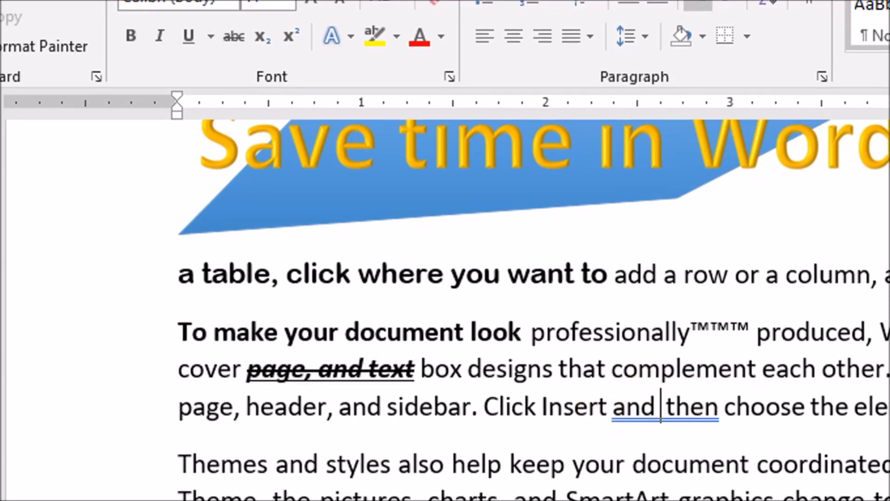
Insert "X2" at size 16 before "professionally", and make the 2 subscript and finally superscript.
click(531, 330)
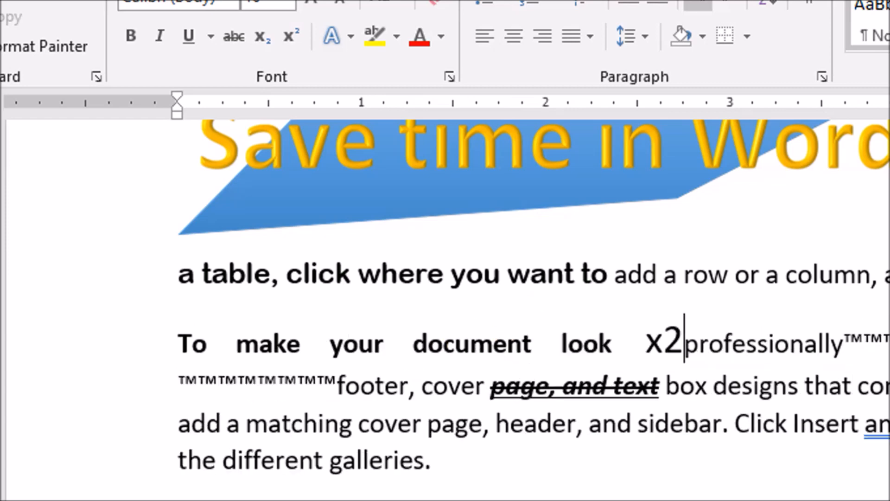
key(shift+F3)
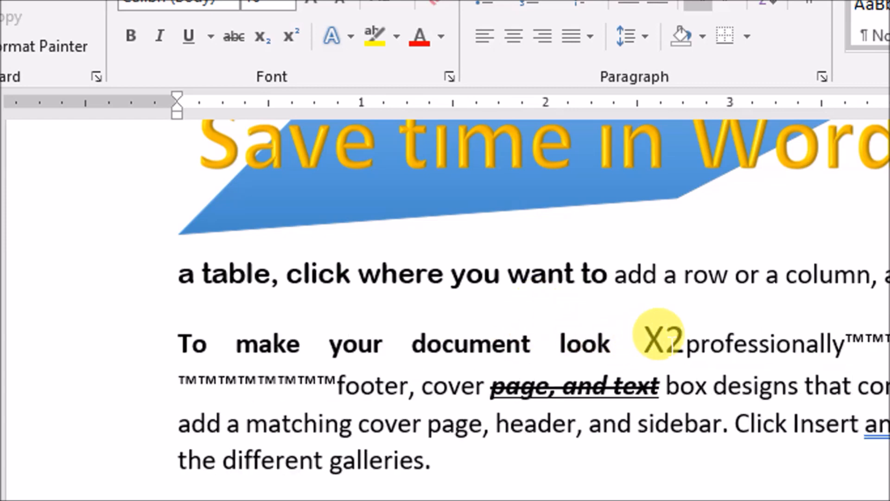
key(shift+Left)
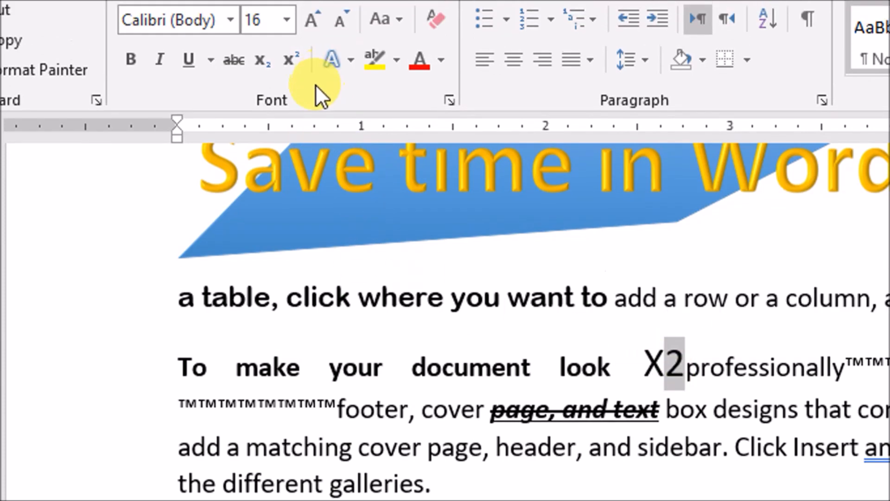
click(257, 73)
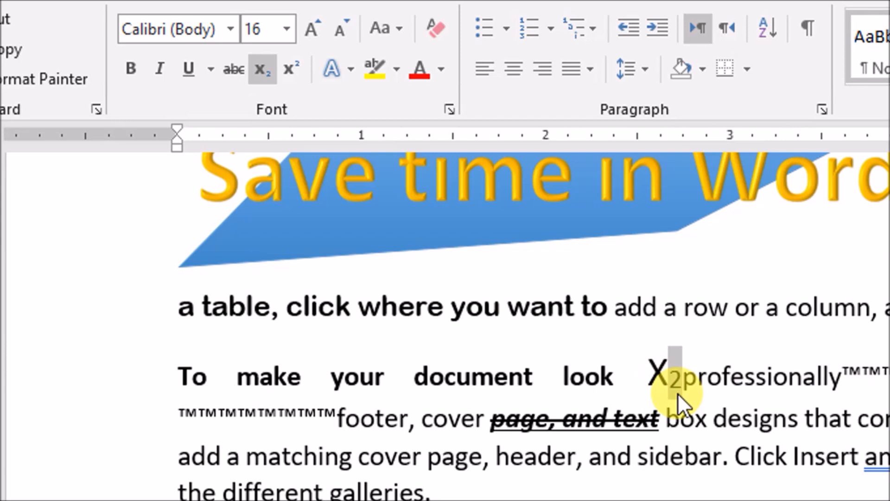
click(291, 75)
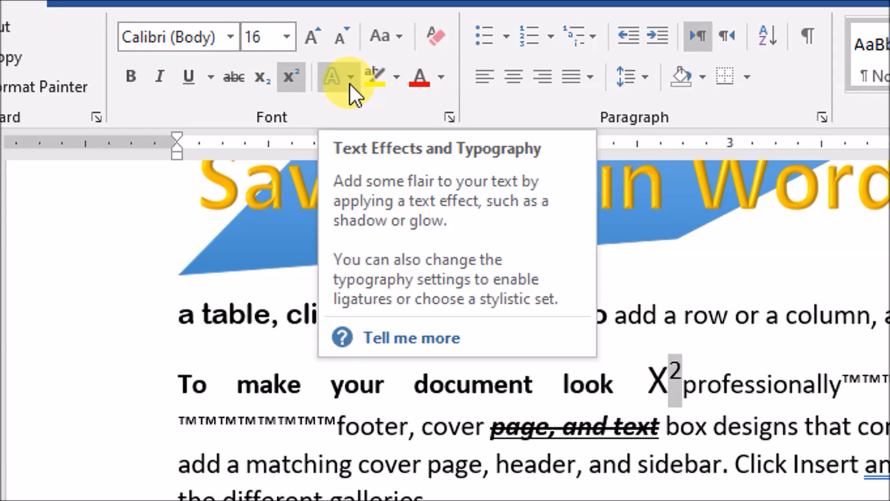
Apply a gray text effect to the superscript 2, and the black shadowed text effect to everything from "To make" through "professionally".
click(350, 80)
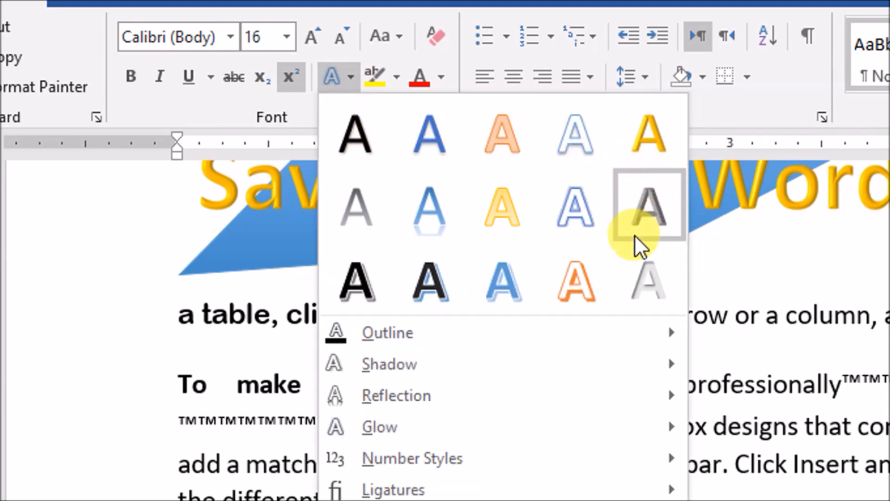
click(651, 223)
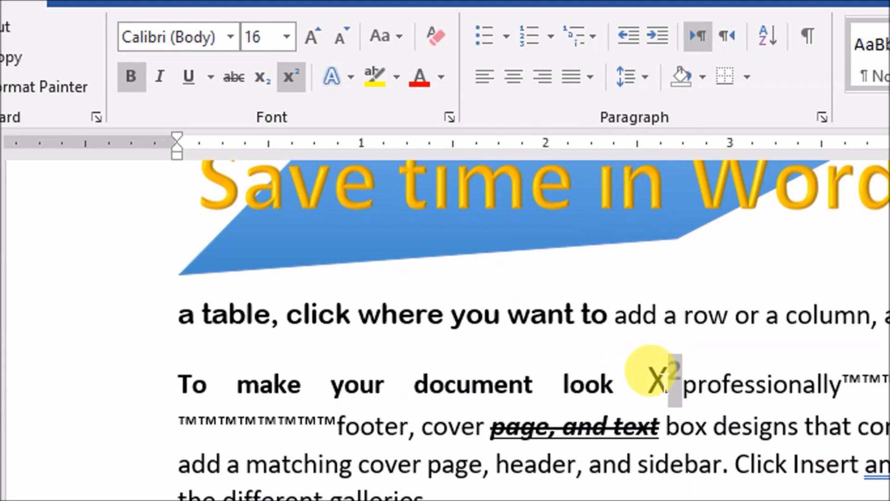
drag(615, 367, 208, 384)
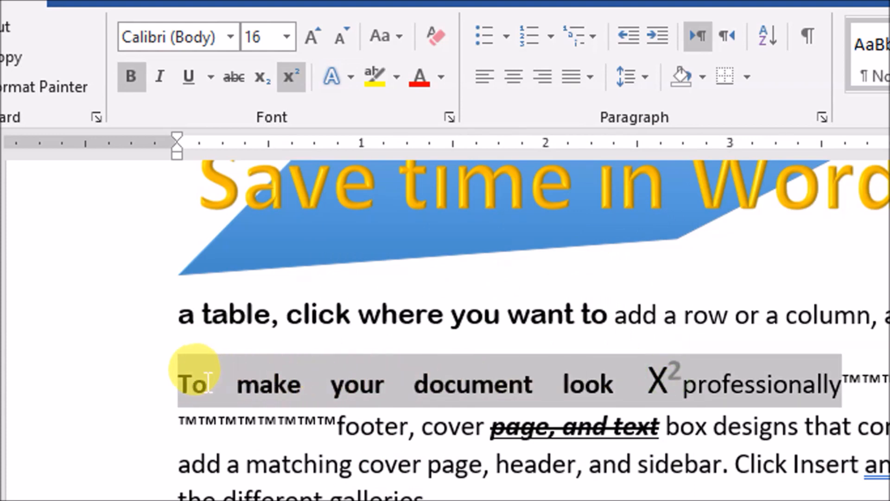
click(346, 84)
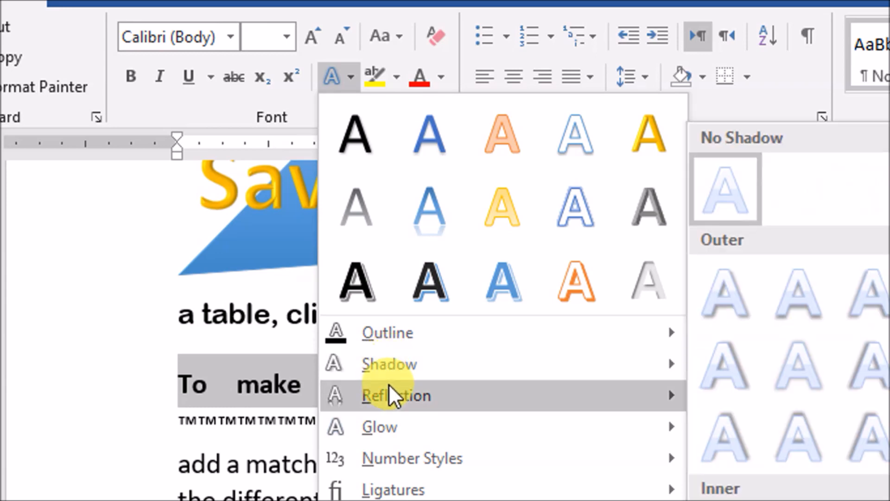
click(365, 291)
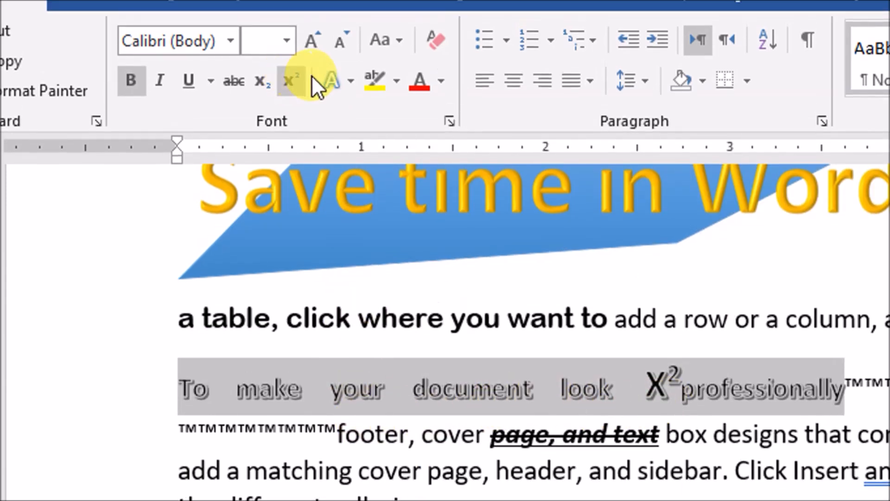
click(347, 82)
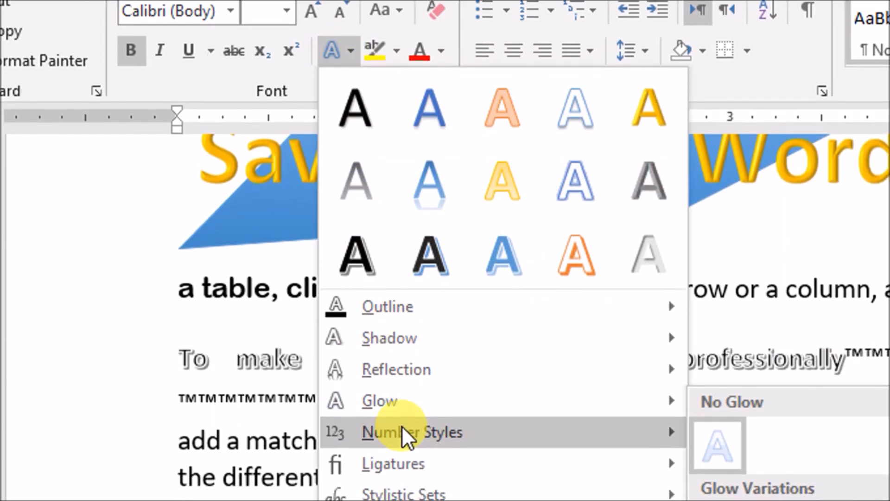
mouse_move(401, 462)
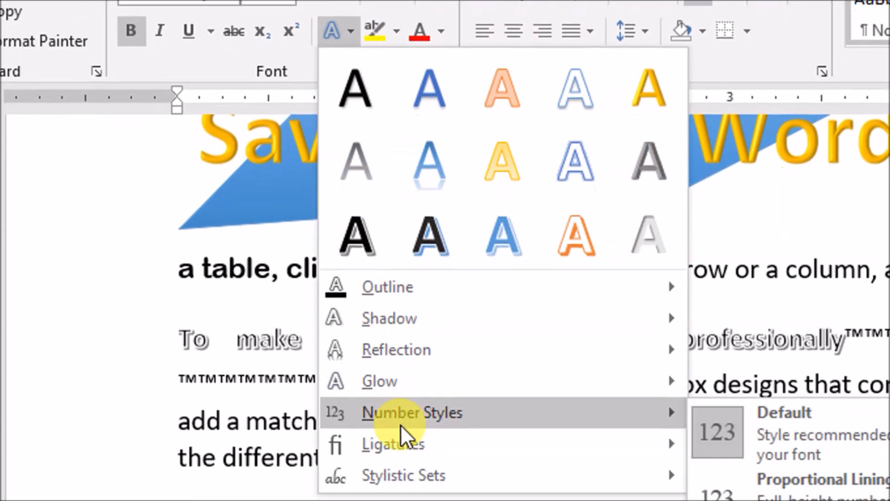
mouse_move(399, 445)
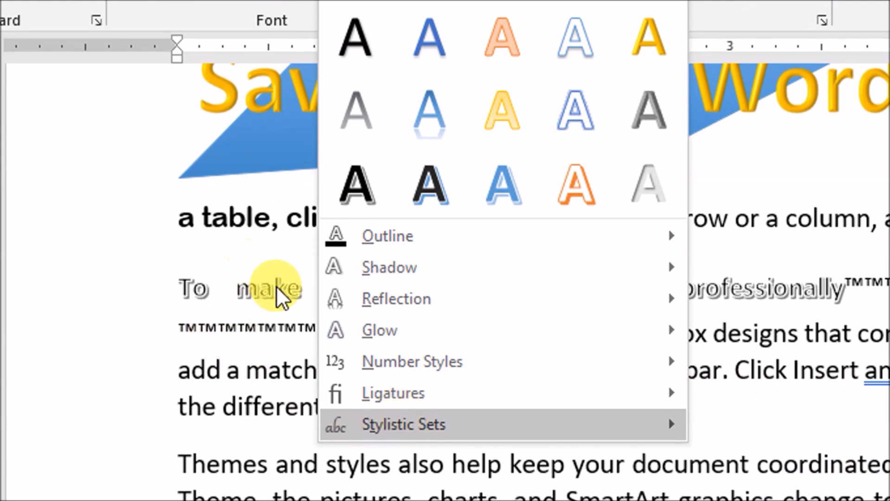
click(271, 269)
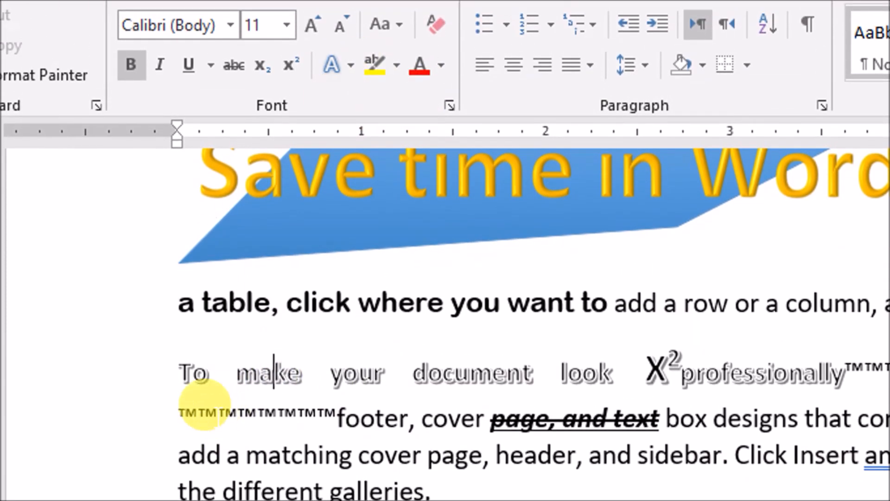
Highlight the text from "To make" through "professionally" in bright green.
drag(178, 371, 712, 375)
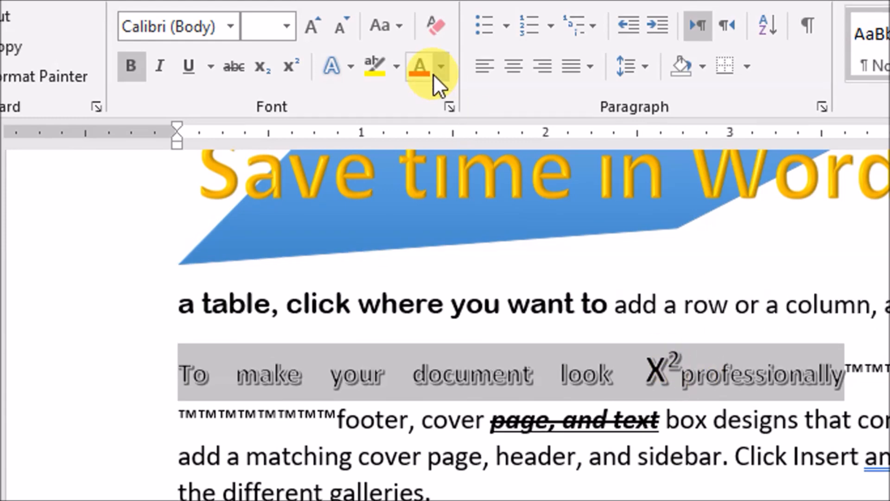
click(393, 73)
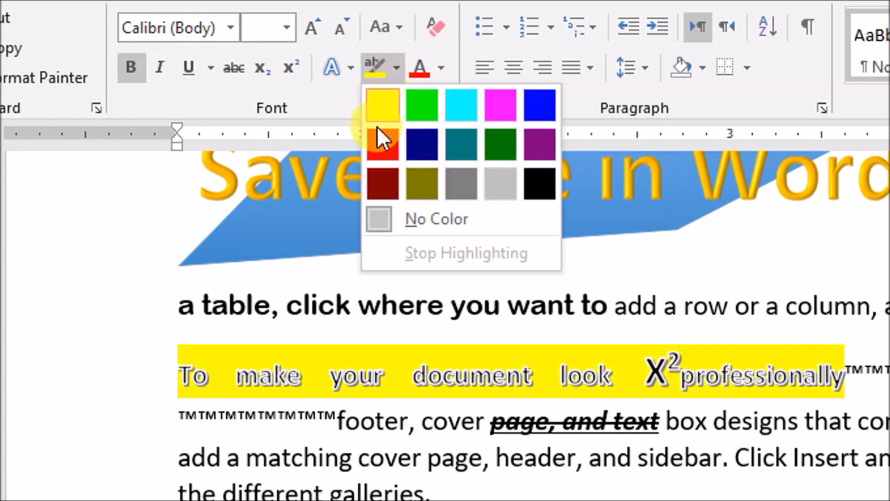
click(420, 103)
click(360, 420)
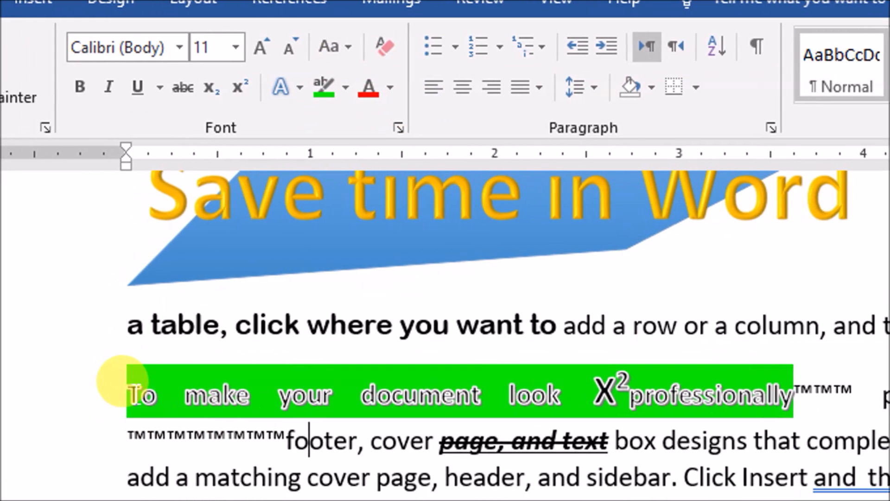
Try green and automatic font colors on the highlighted phrase, and finally set its font color to white.
drag(111, 418, 725, 356)
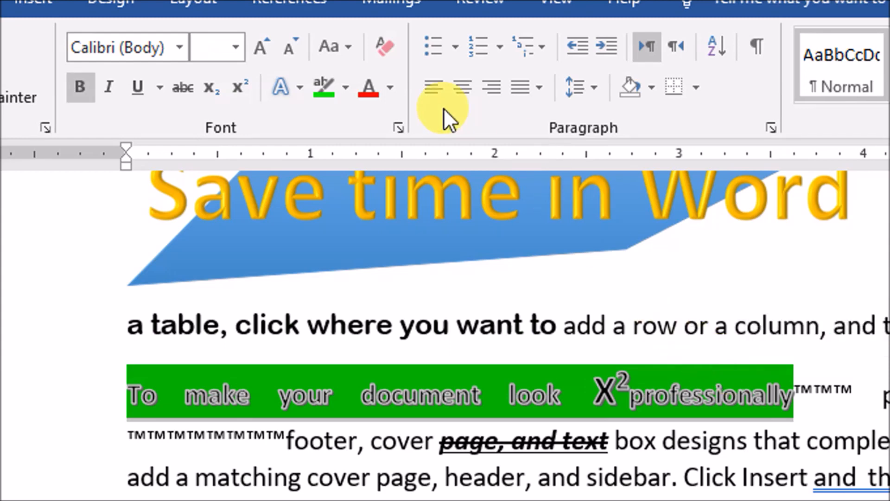
click(376, 91)
click(392, 89)
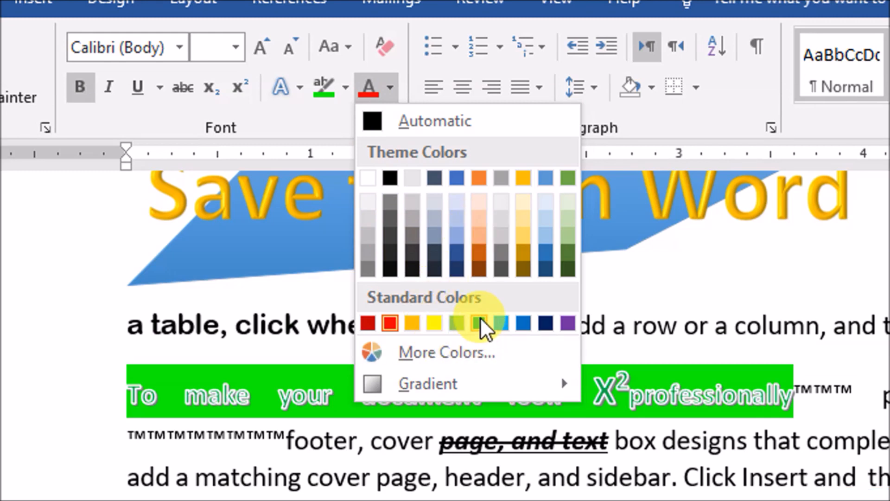
click(480, 321)
click(390, 93)
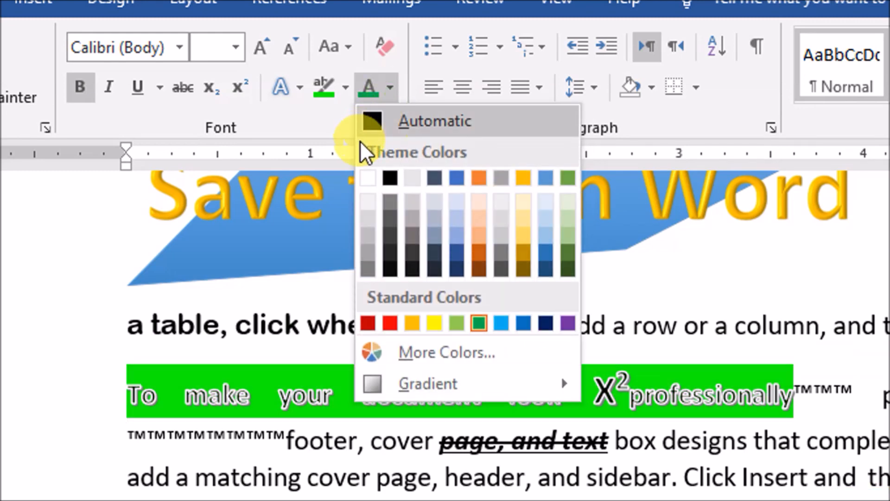
click(374, 120)
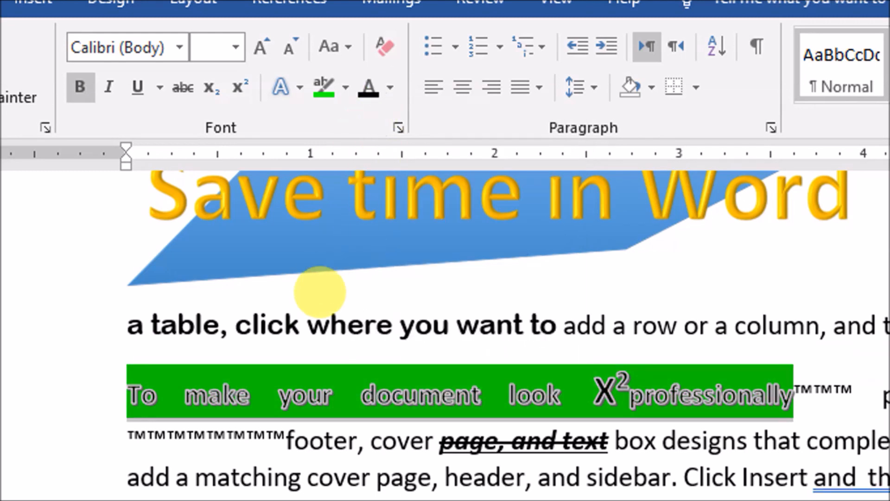
click(391, 89)
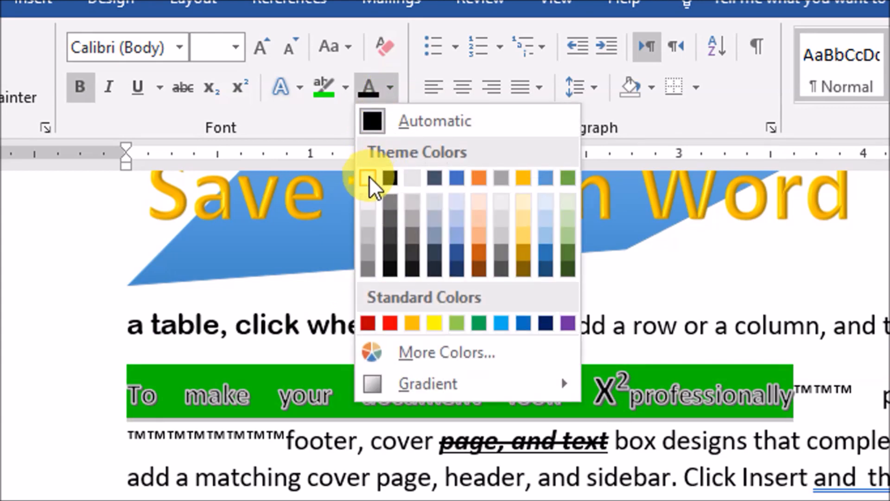
click(369, 178)
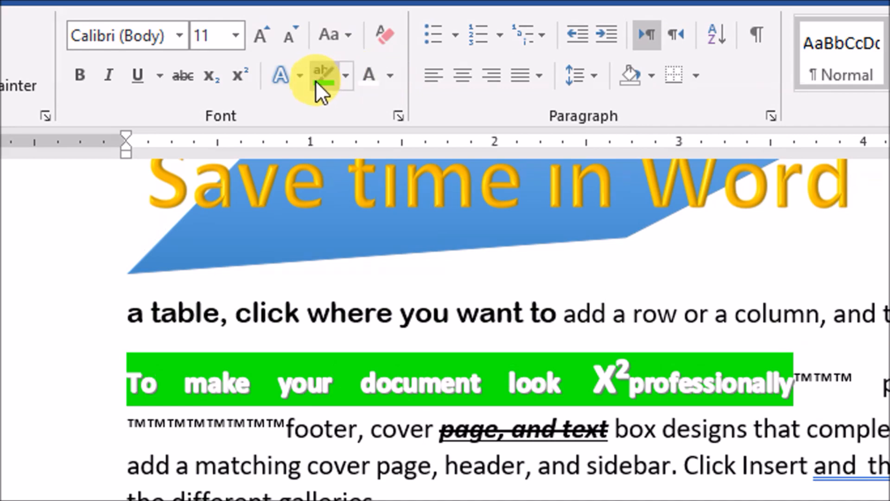
Open the detailed font settings and set the Latin text font to Castellar with the Bold Italic style.
click(398, 116)
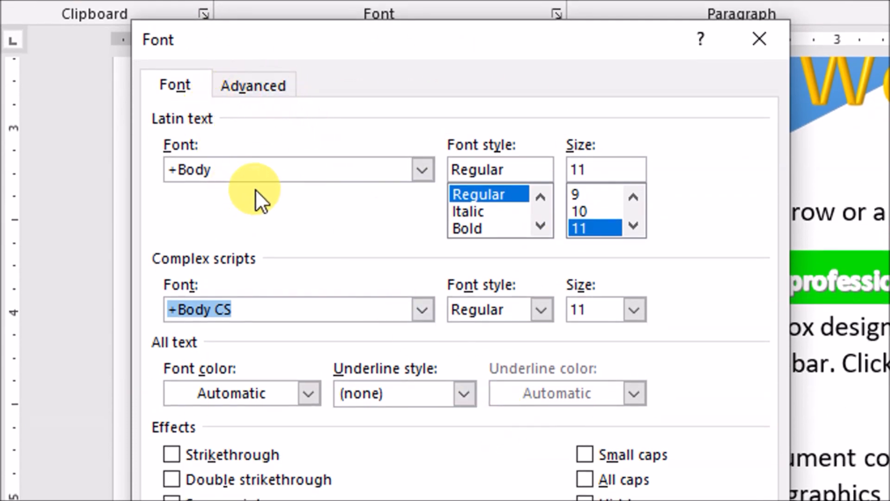
click(296, 170)
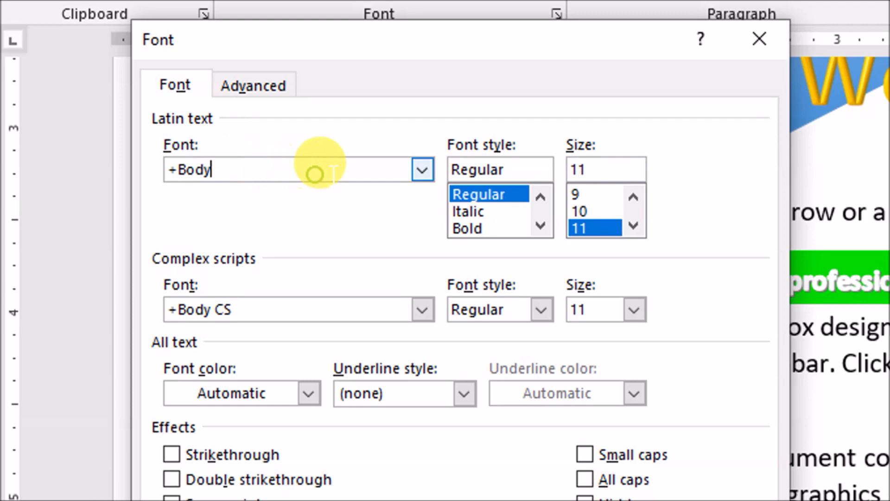
scroll(271, 210, down, 10)
scroll(255, 211, down, 6)
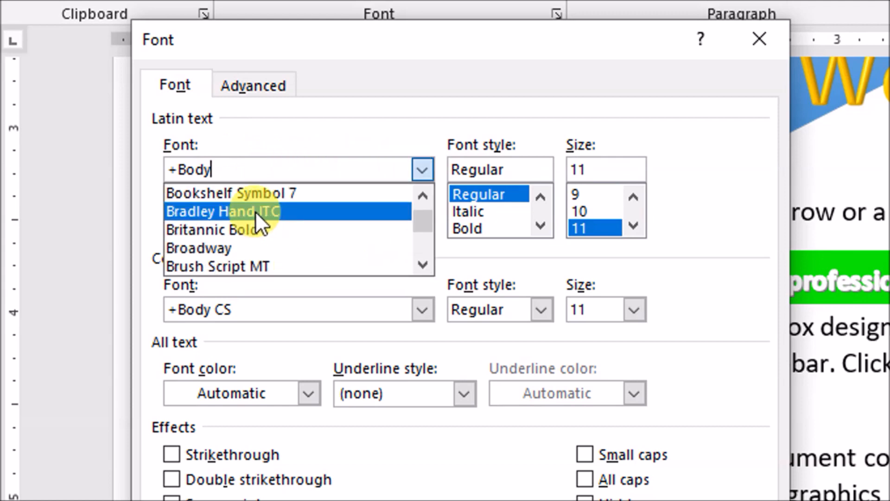
click(225, 214)
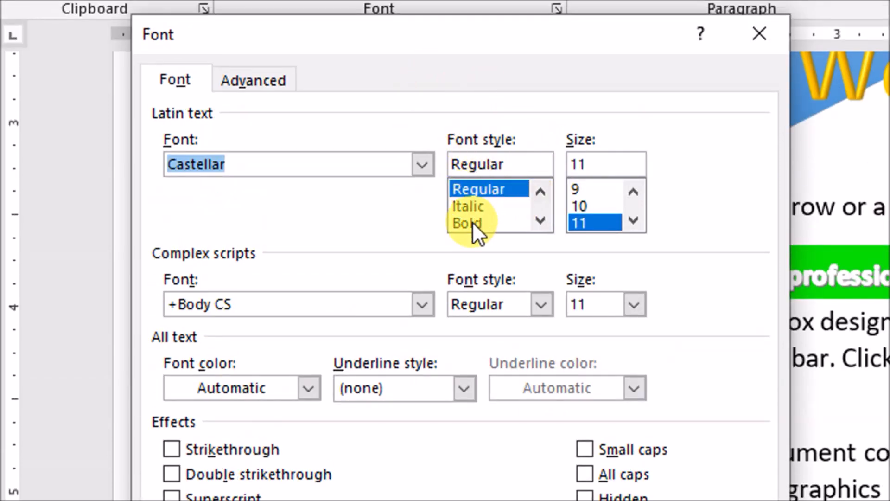
scroll(482, 216, down, 1)
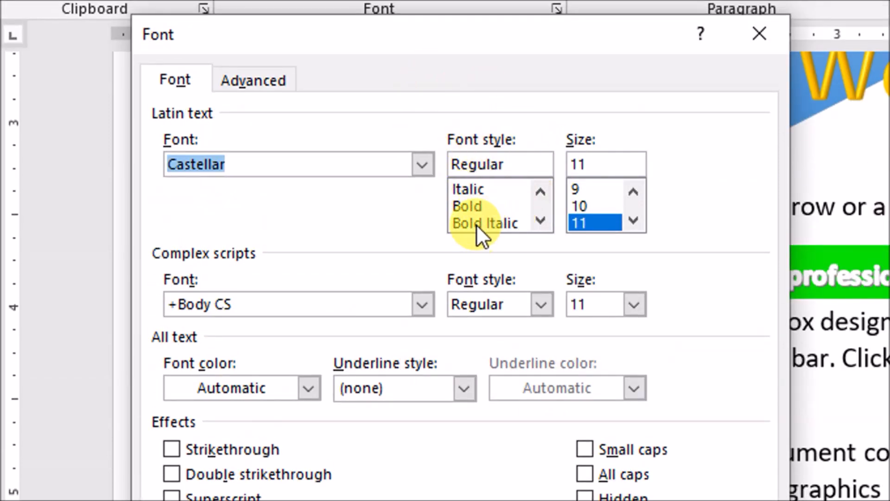
click(478, 225)
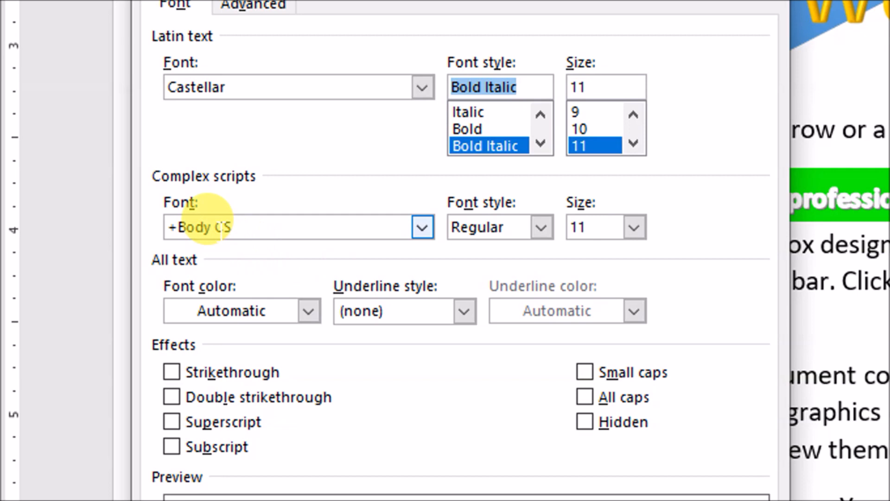
Try +Headings CS and Andalus as the complex scripts font, and finally choose Arabic Typesetting.
click(424, 231)
click(236, 266)
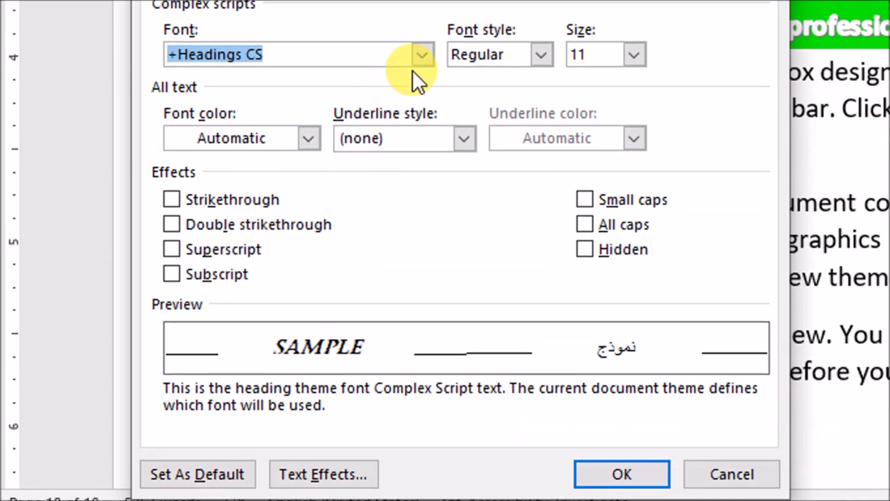
click(421, 227)
click(292, 157)
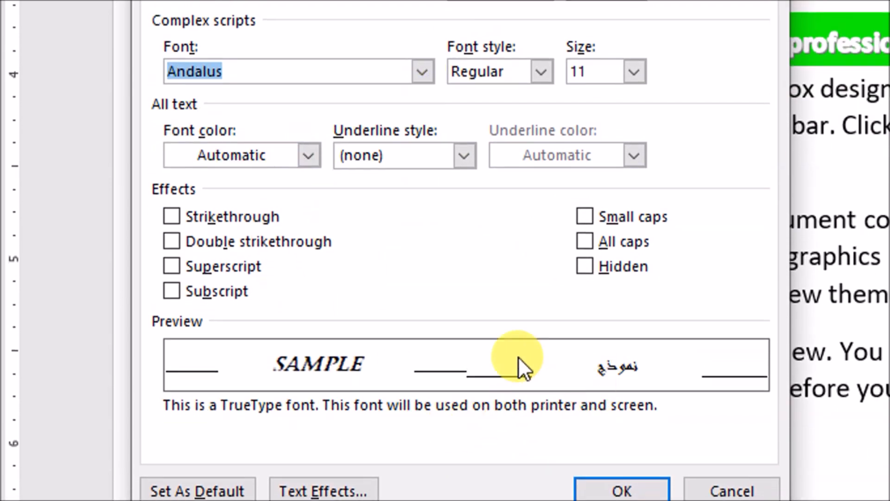
click(422, 71)
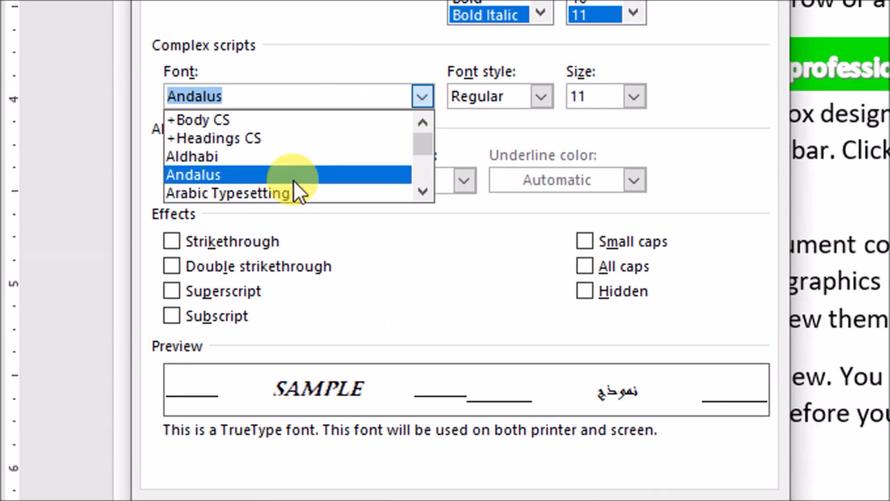
click(273, 166)
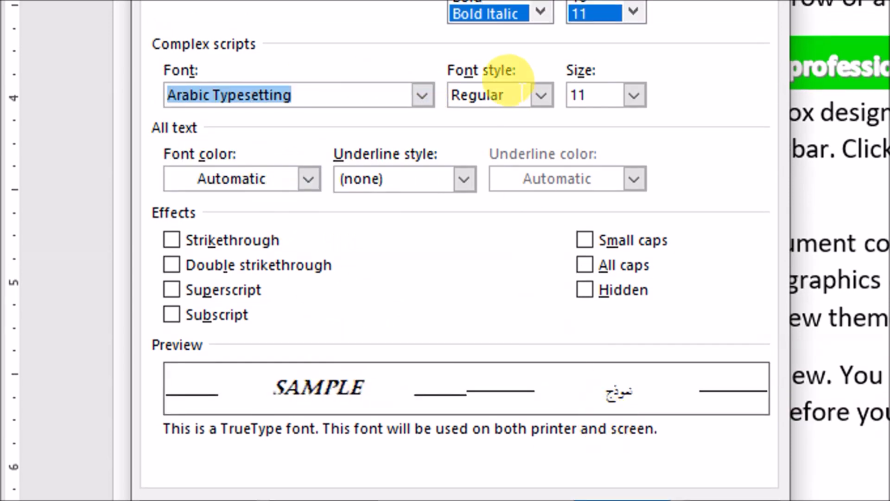
Look through the complex scripts font style and size options and the available font colors without changing them.
click(538, 96)
click(538, 96)
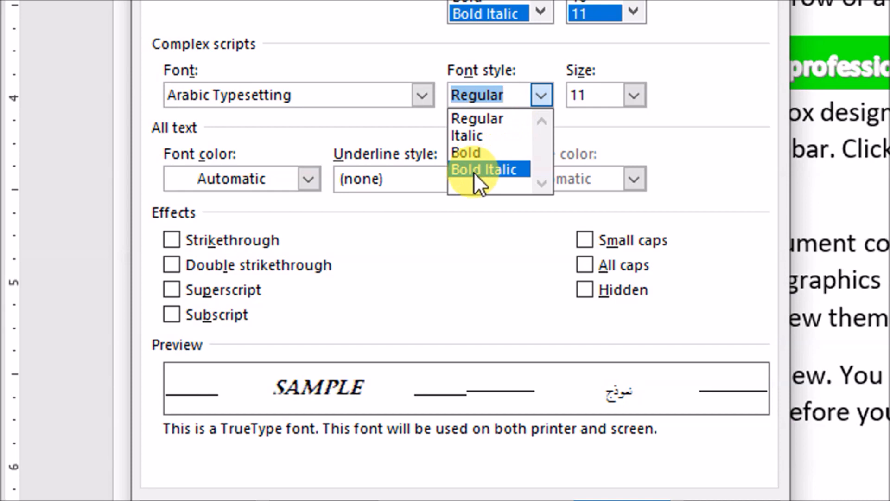
click(638, 96)
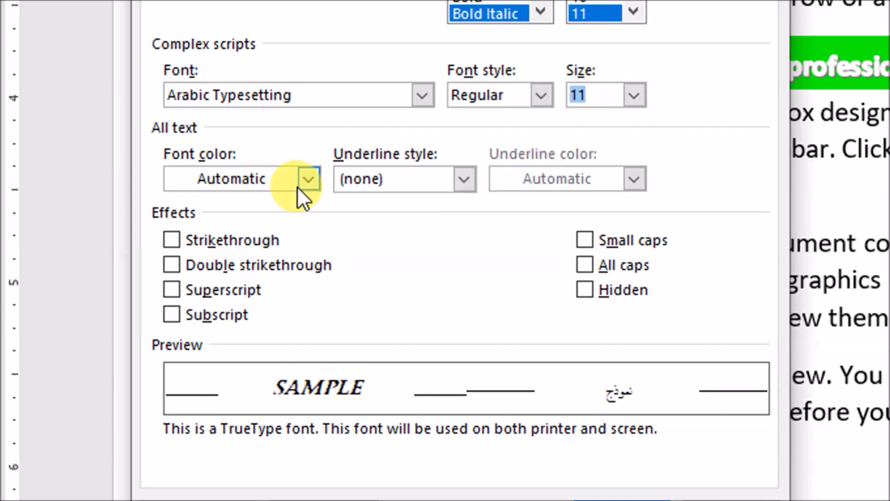
click(304, 172)
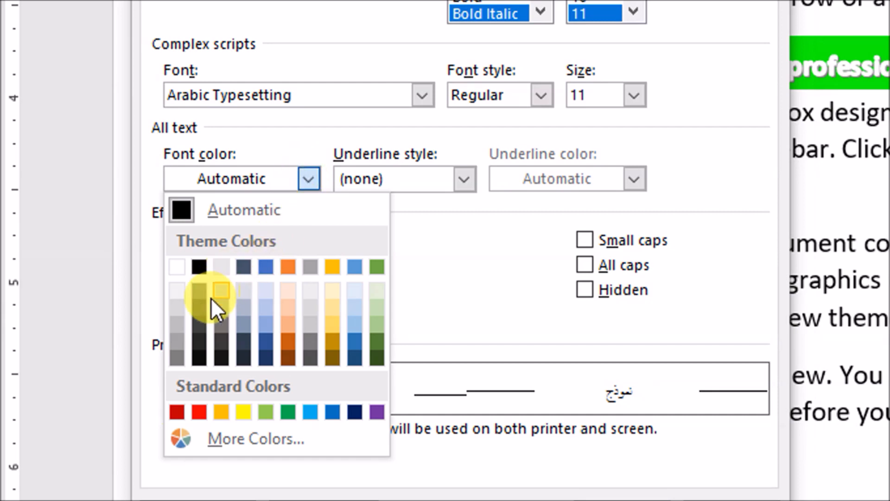
click(445, 285)
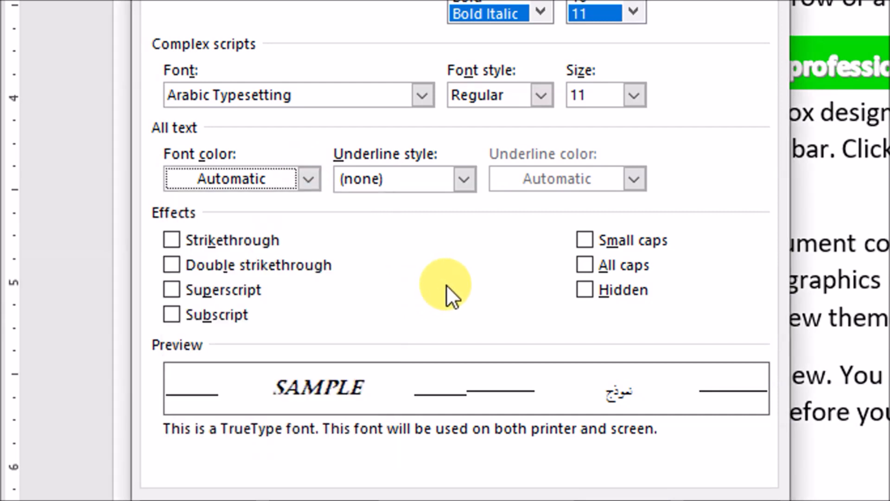
Try a double underline and a thin dashed underline as the underline style for all text.
click(465, 178)
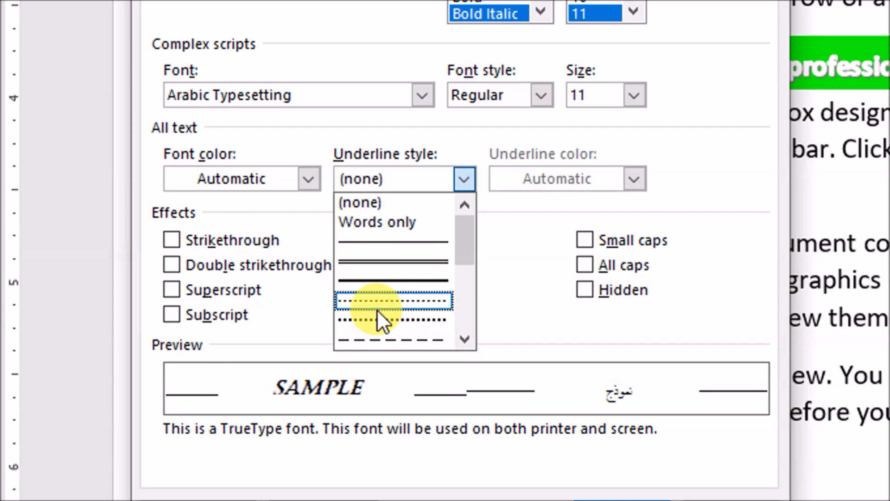
click(396, 263)
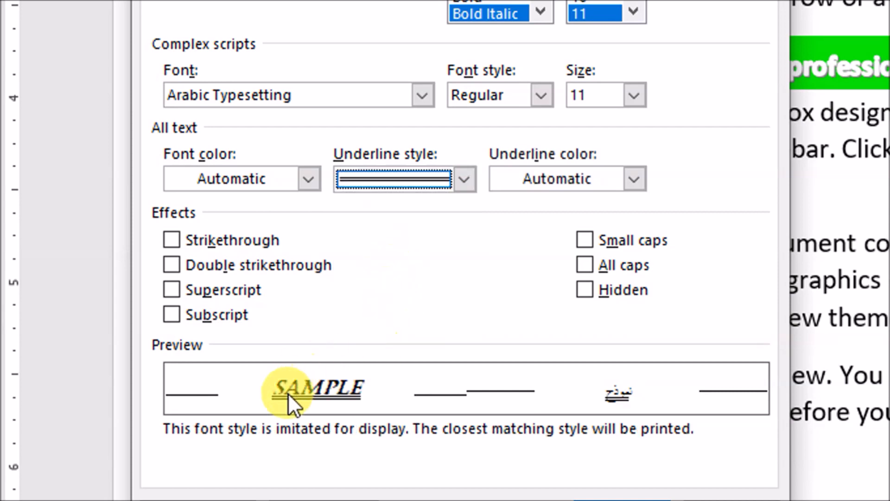
click(465, 180)
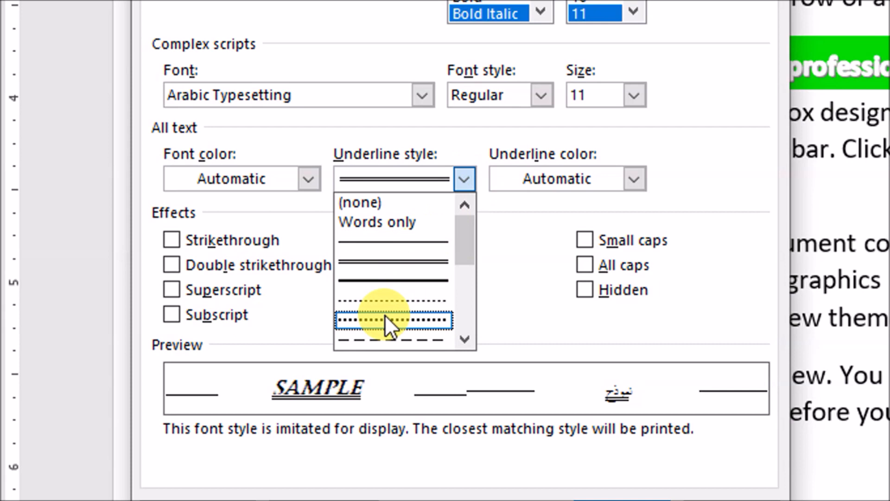
click(378, 334)
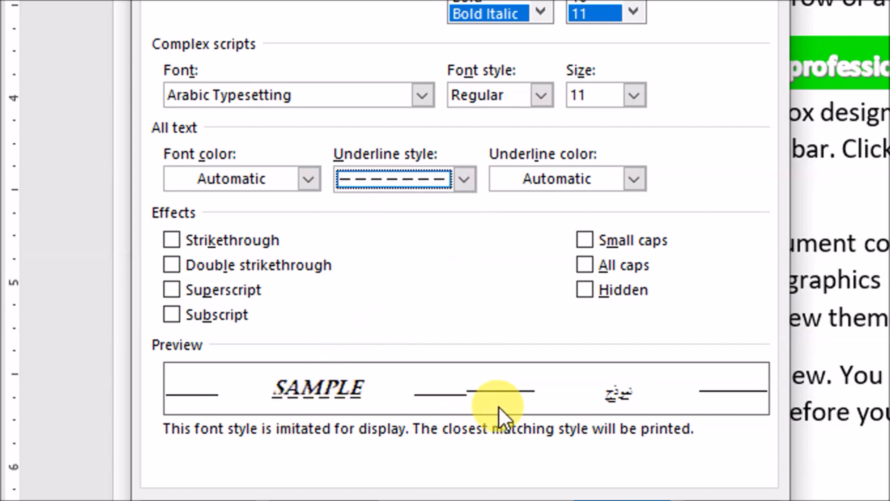
Set the underline style for all text to a thick dashed line and its underline color to gray.
click(464, 180)
scroll(393, 302, down, 1)
click(391, 319)
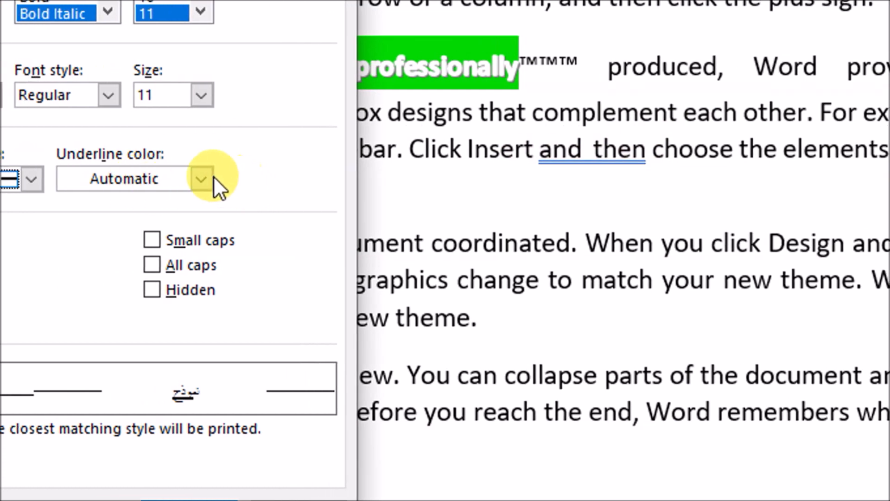
click(119, 178)
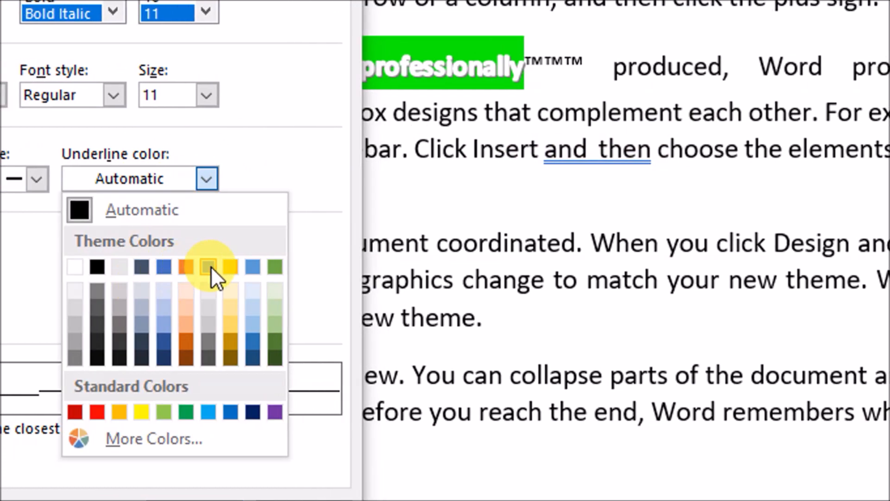
click(206, 267)
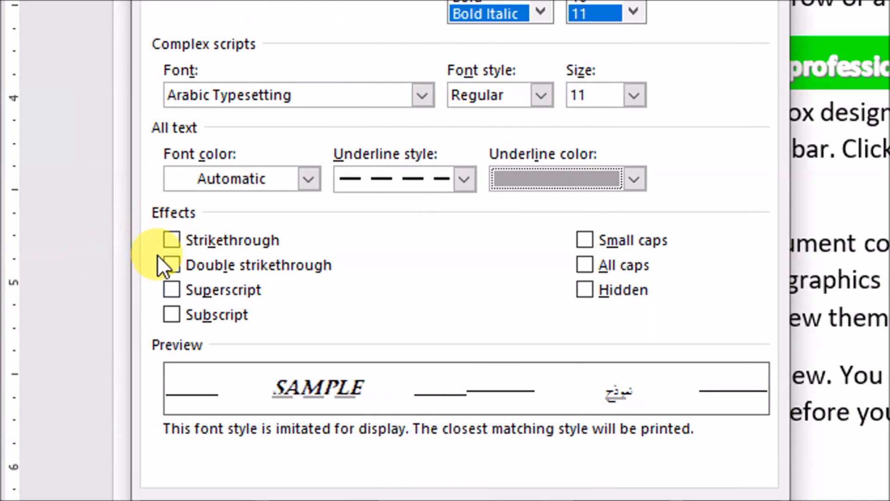
Try the strikethrough, double strikethrough, superscript and subscript effects one at a time, clearing each one again.
click(182, 243)
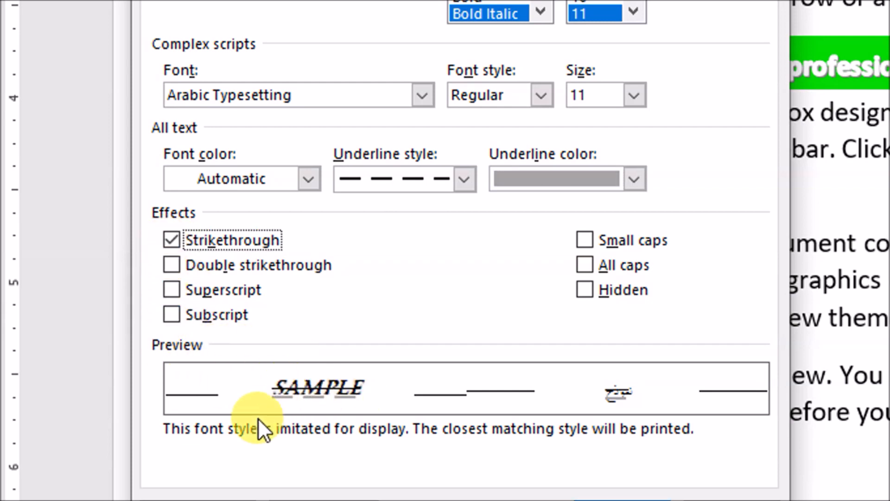
click(172, 236)
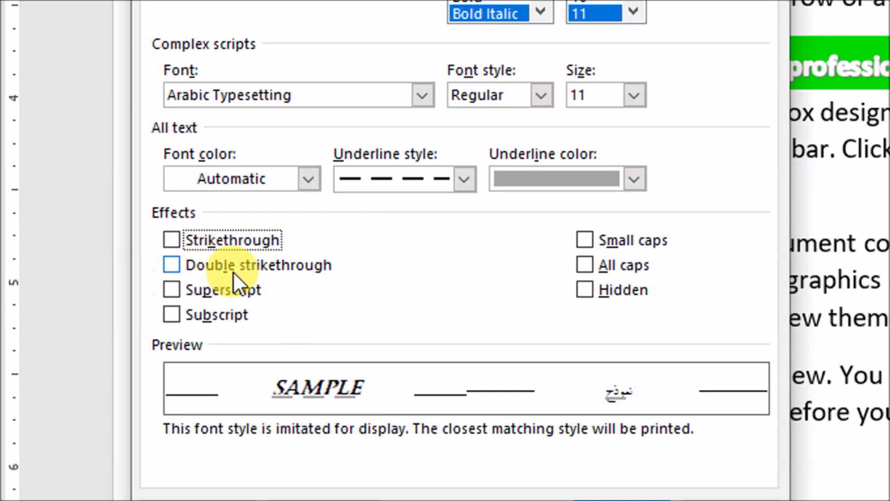
click(175, 263)
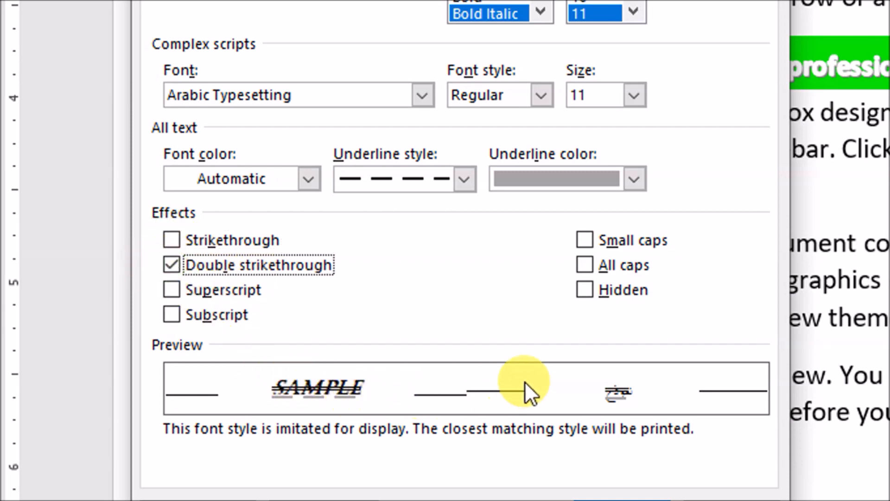
click(172, 262)
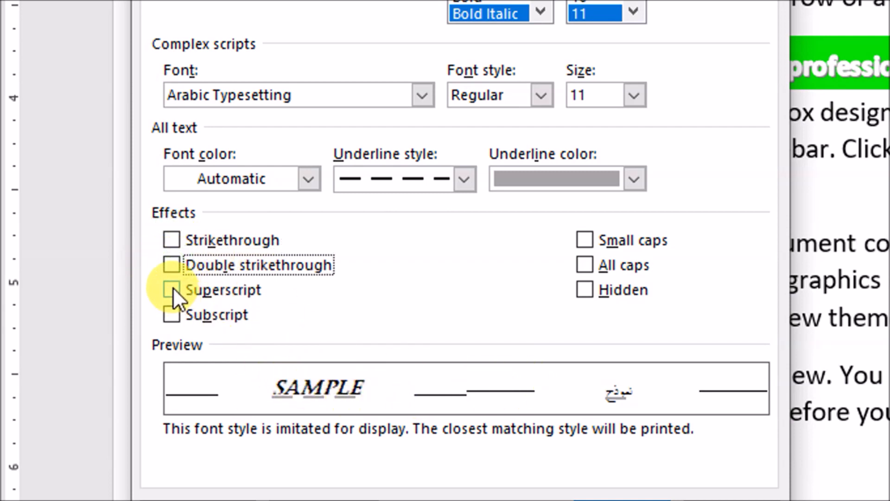
click(173, 290)
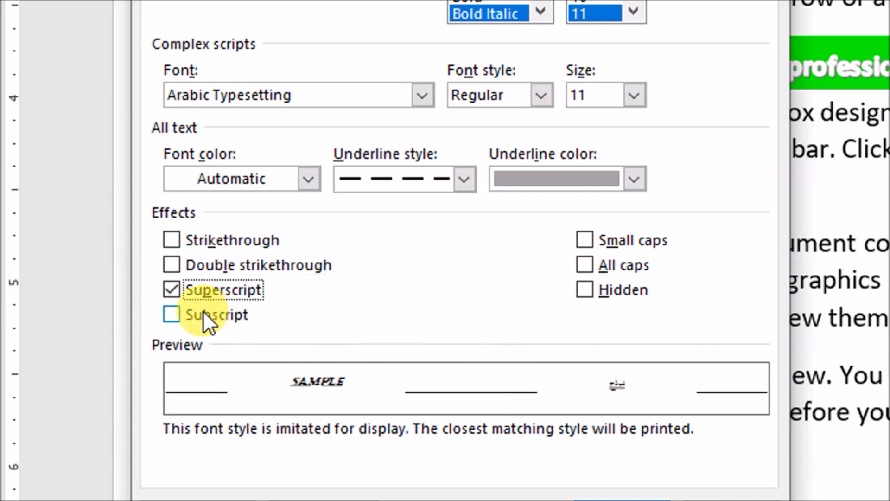
click(175, 289)
click(172, 315)
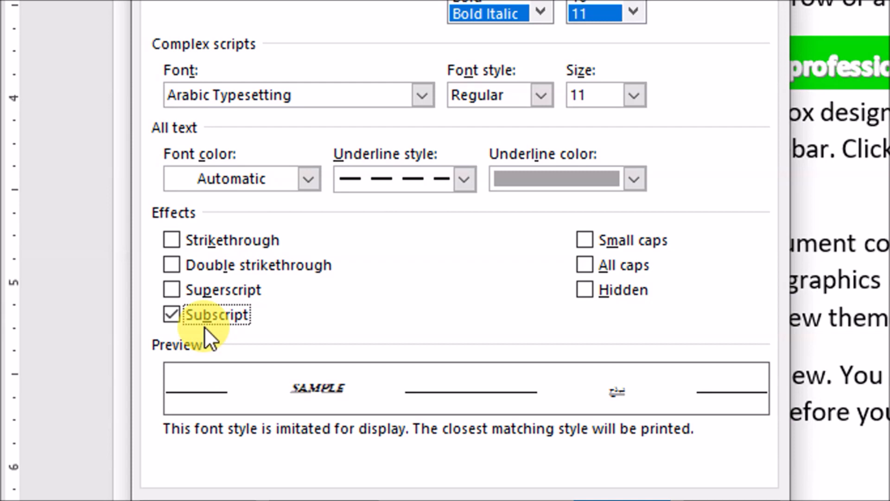
click(172, 314)
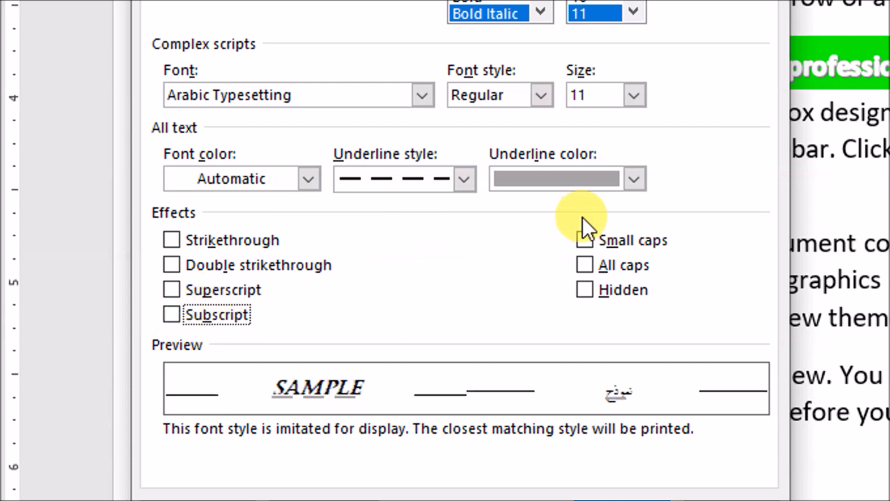
Try the small caps and all caps effects, clear both, and turn on the Hidden effect.
click(583, 238)
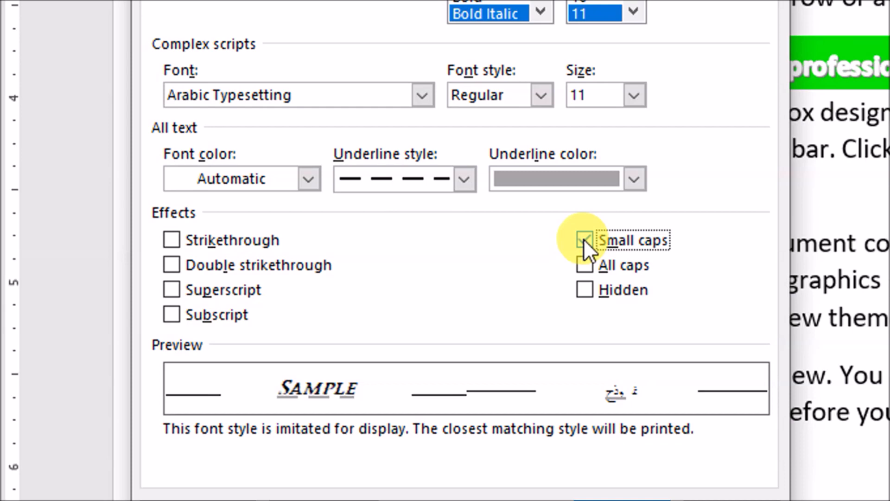
click(583, 239)
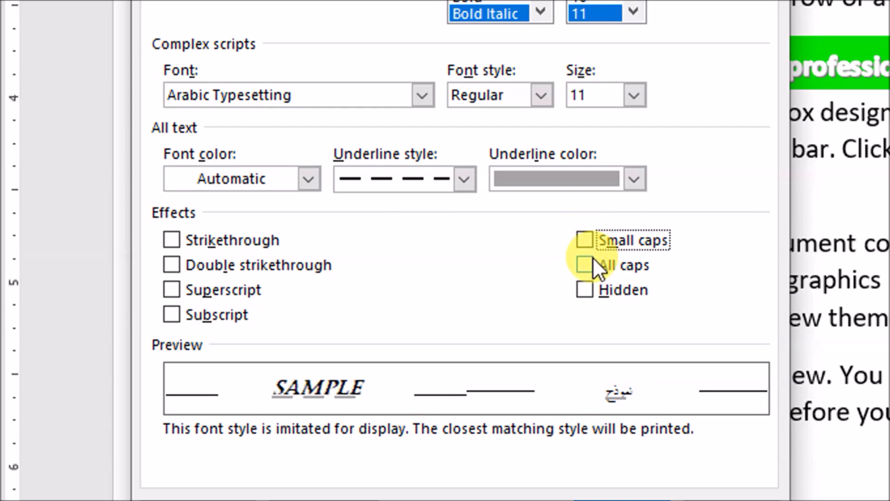
click(587, 261)
click(583, 265)
click(582, 289)
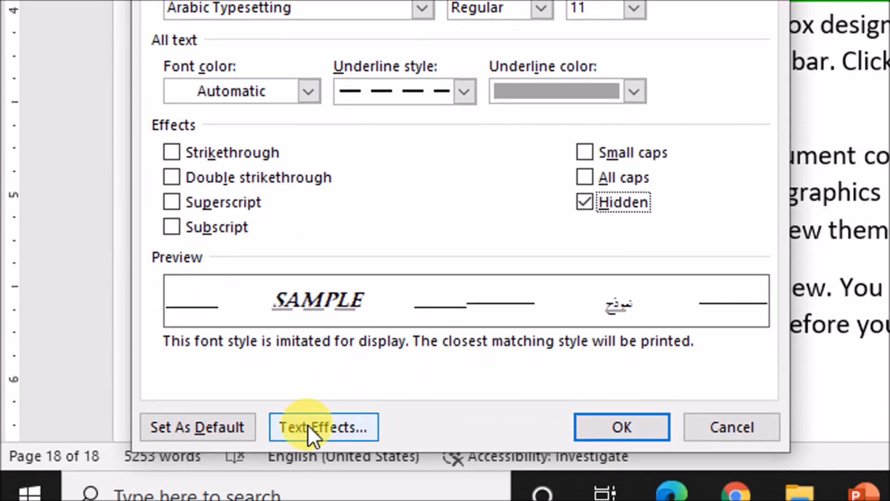
Open the Format Text Effects settings, view the effect categories such as Shadow and Glow, and expand the Text Fill options.
click(307, 424)
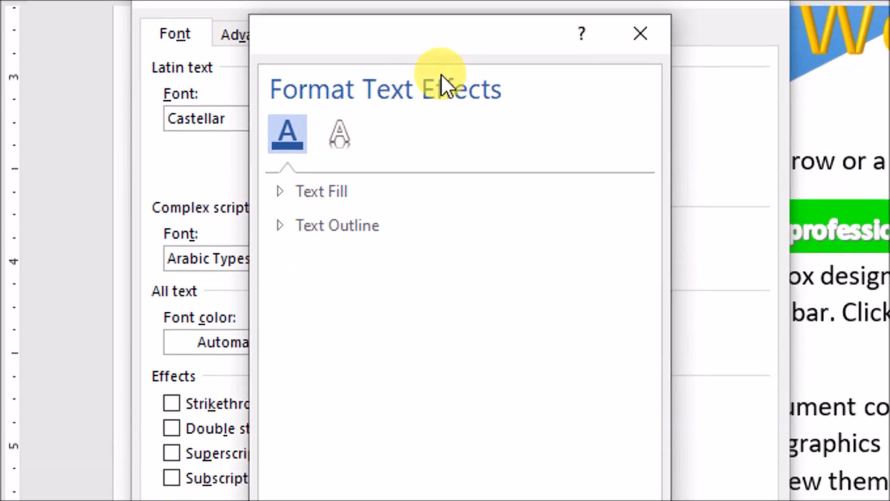
click(342, 132)
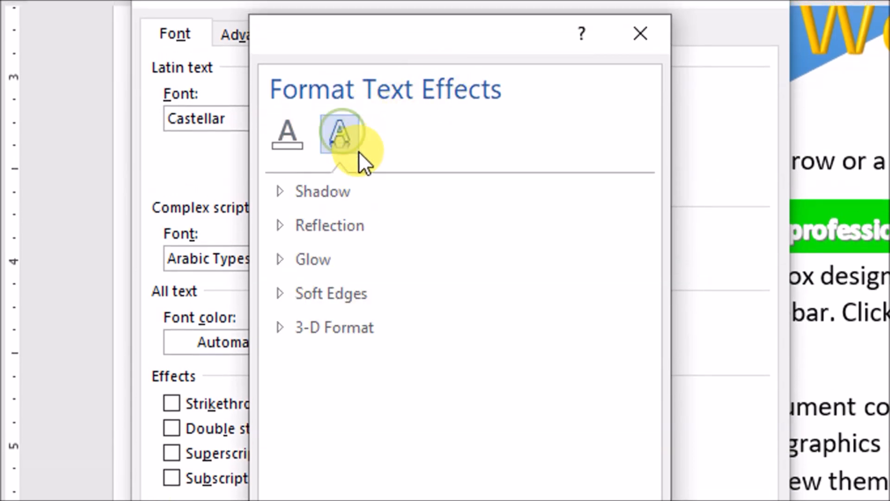
click(322, 191)
click(296, 143)
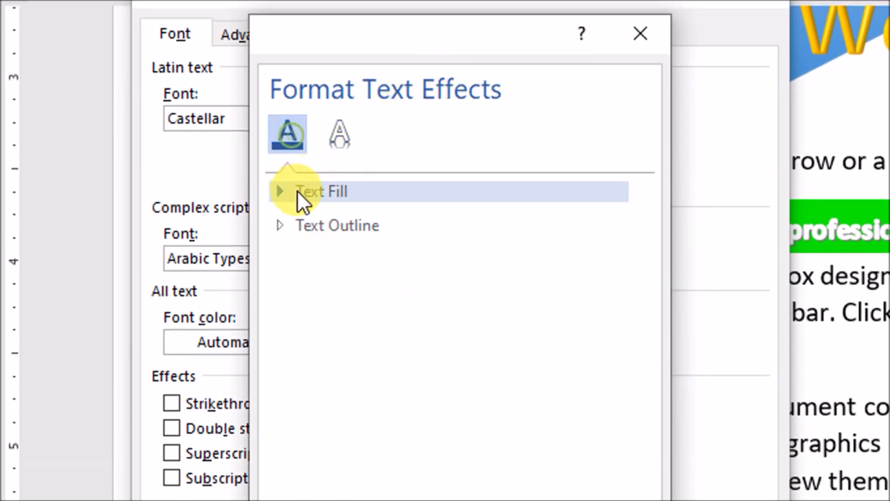
click(311, 190)
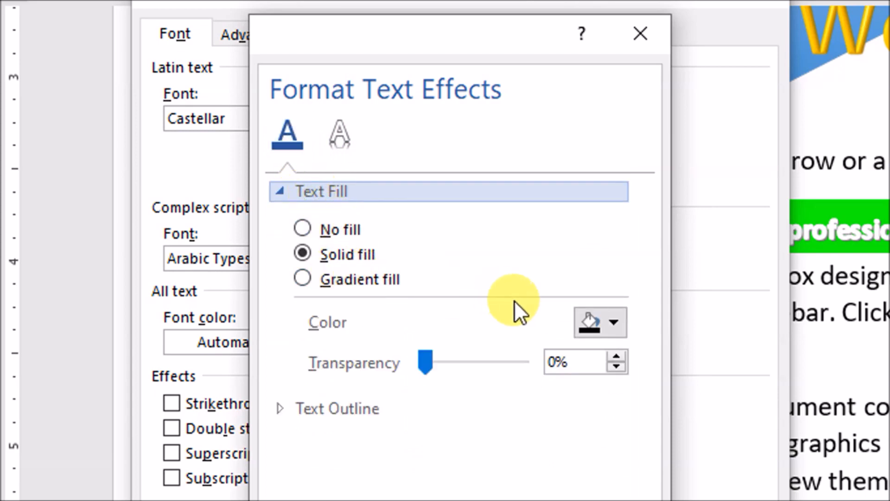
Try a gold solid text fill, followed by a gradient fill using a gold preset gradient.
click(612, 321)
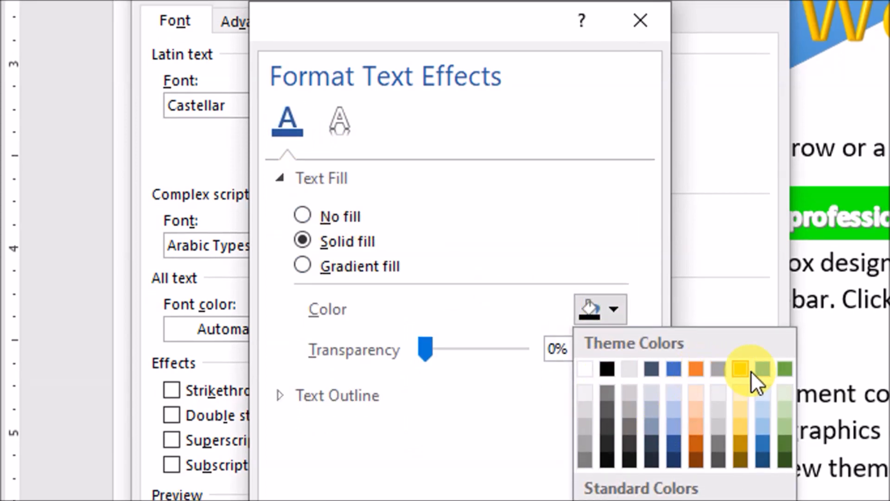
click(750, 371)
click(366, 260)
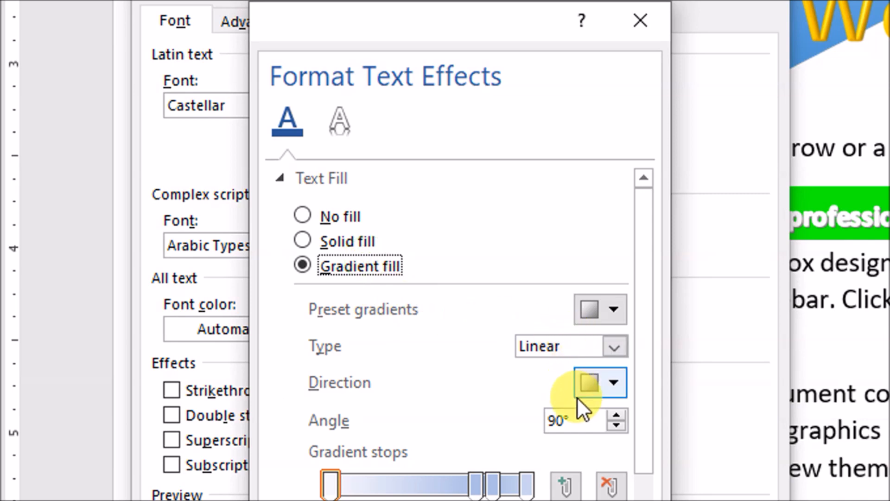
click(616, 310)
click(773, 471)
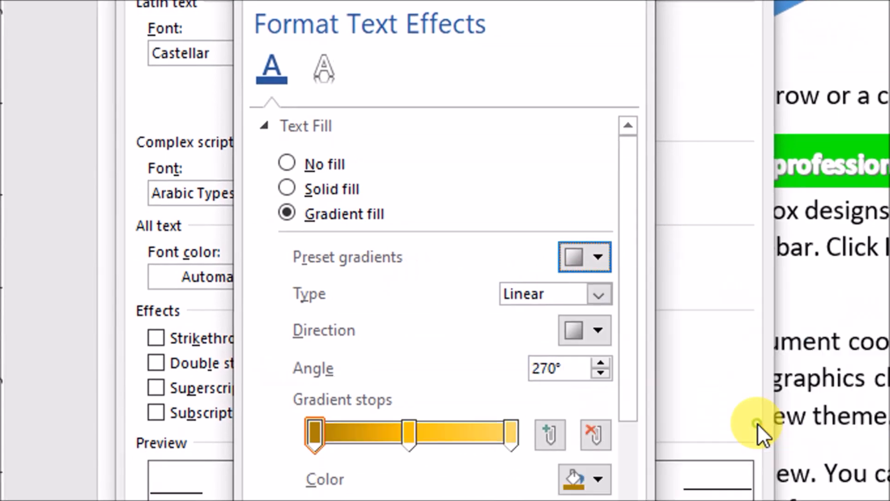
click(588, 419)
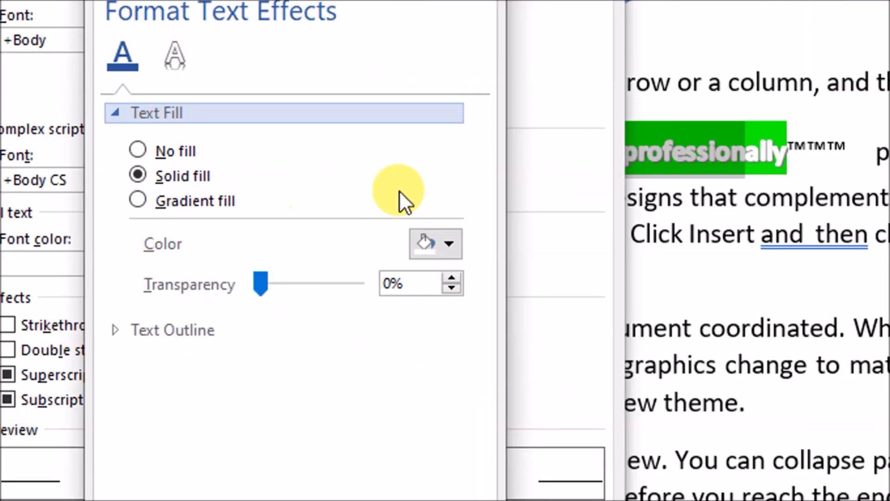
Give the green-highlighted sentence a gradient text fill using a gold preset gradient, and apply the font settings.
click(448, 245)
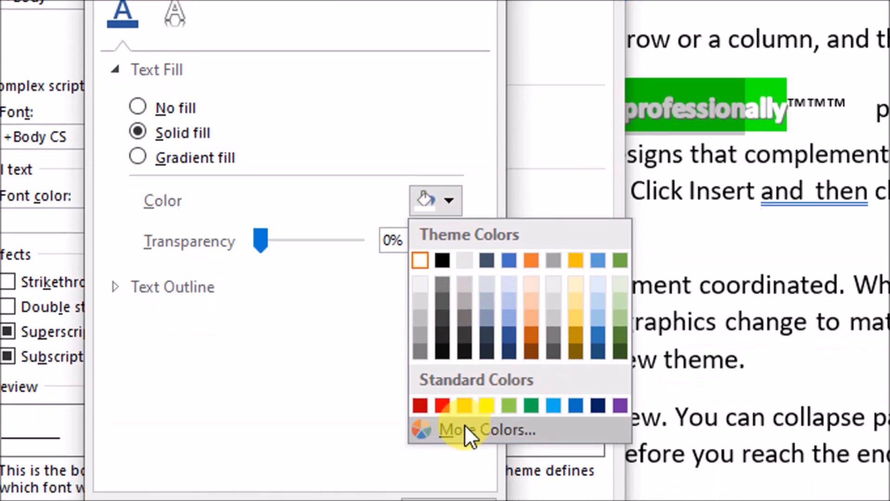
click(171, 179)
click(144, 153)
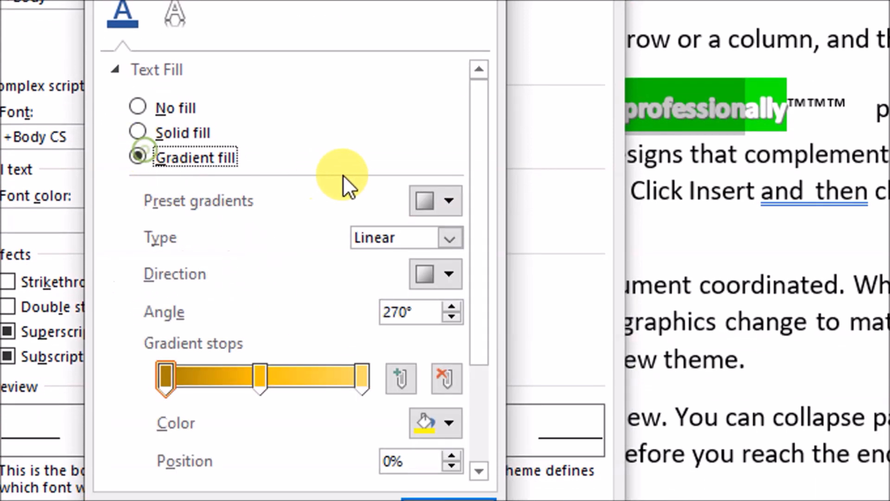
click(443, 196)
click(595, 369)
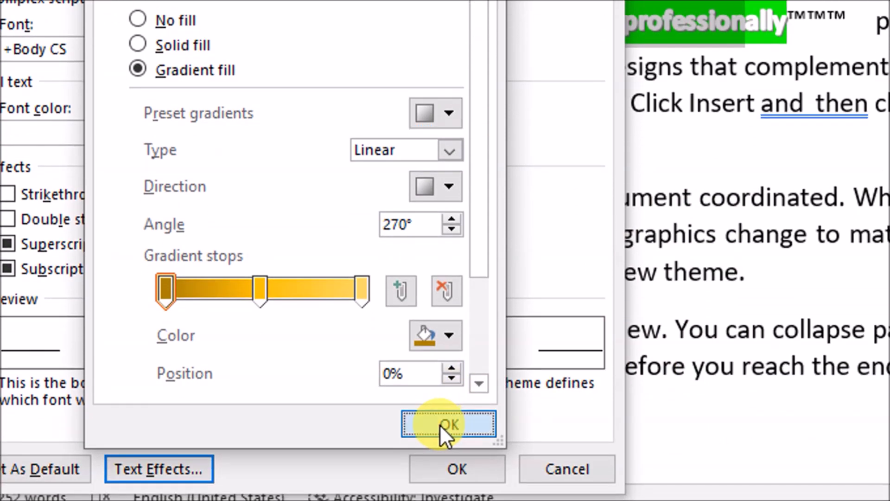
click(441, 427)
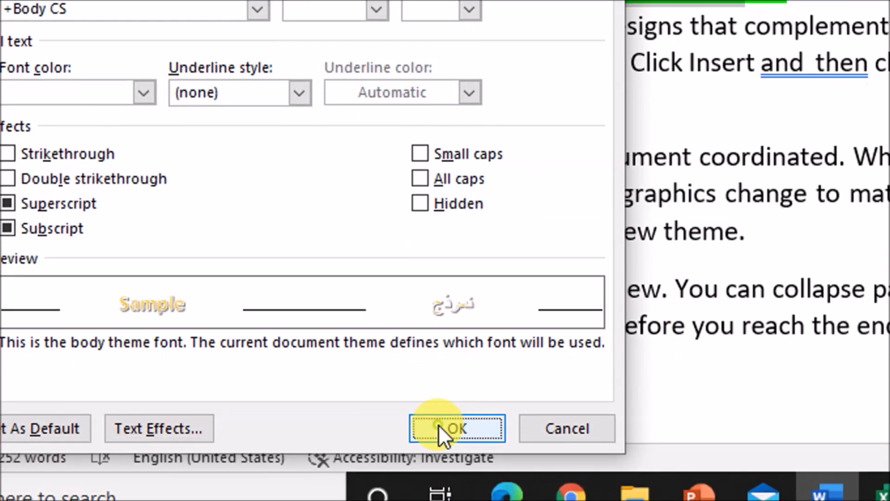
click(438, 424)
Try a much wider solid text outline on the word "make" in the green-highlighted sentence.
click(192, 128)
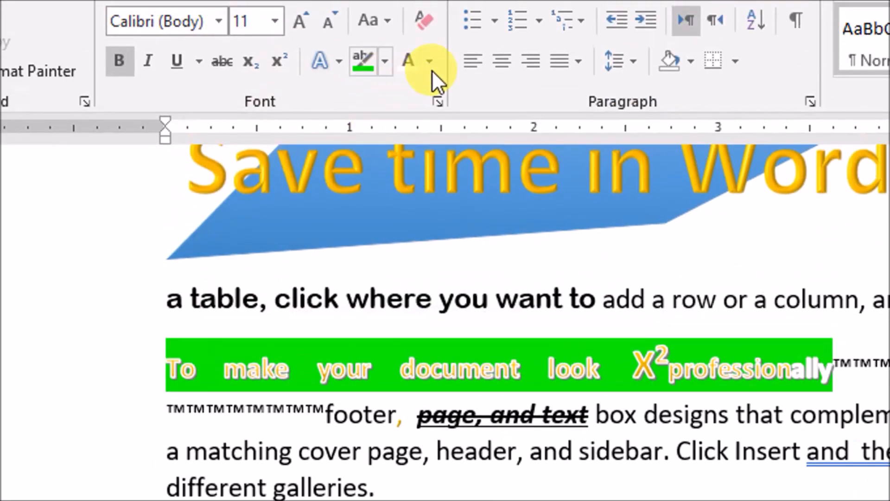
click(437, 99)
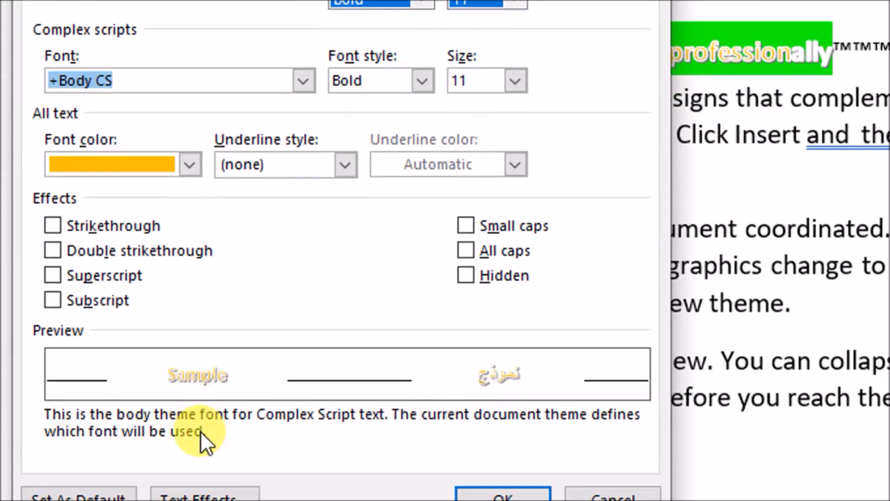
click(199, 495)
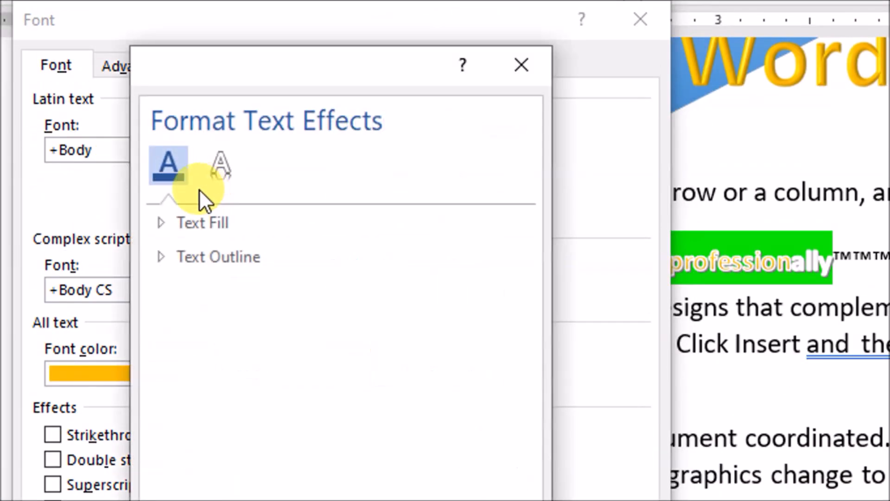
click(209, 258)
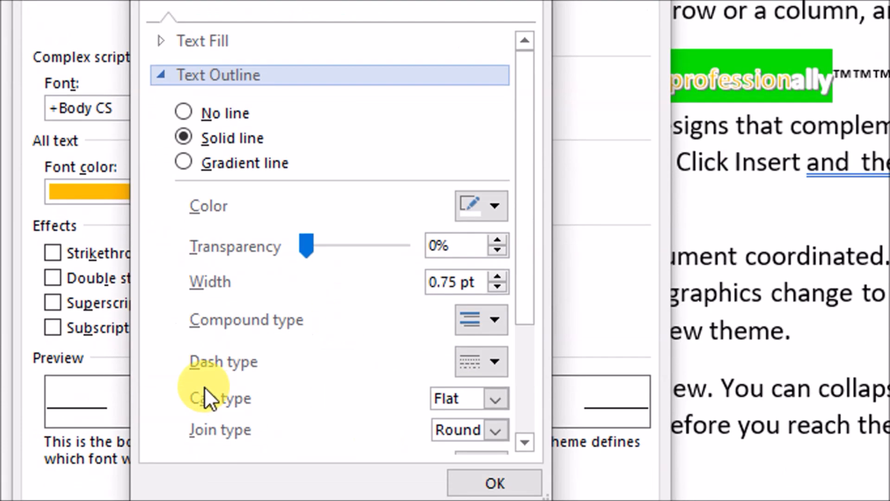
drag(497, 274, 497, 274)
click(494, 483)
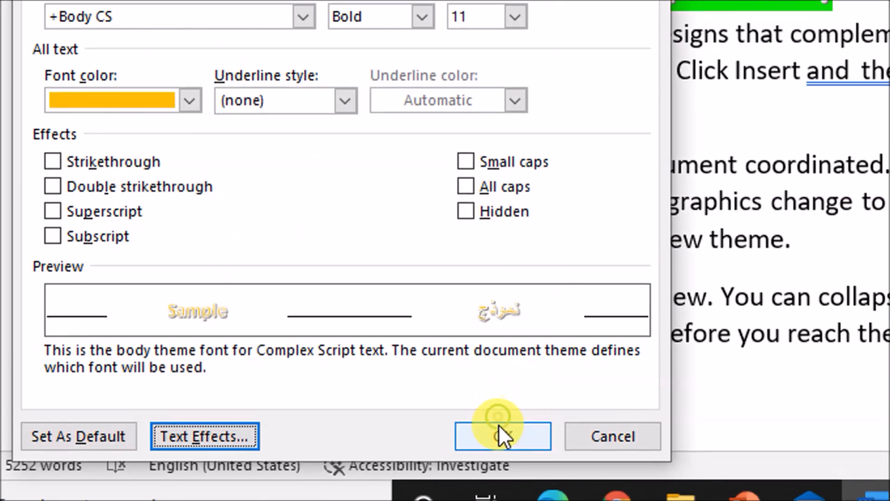
click(499, 424)
Undo the widened text outline on the word "make" and open the Font settings.
click(254, 143)
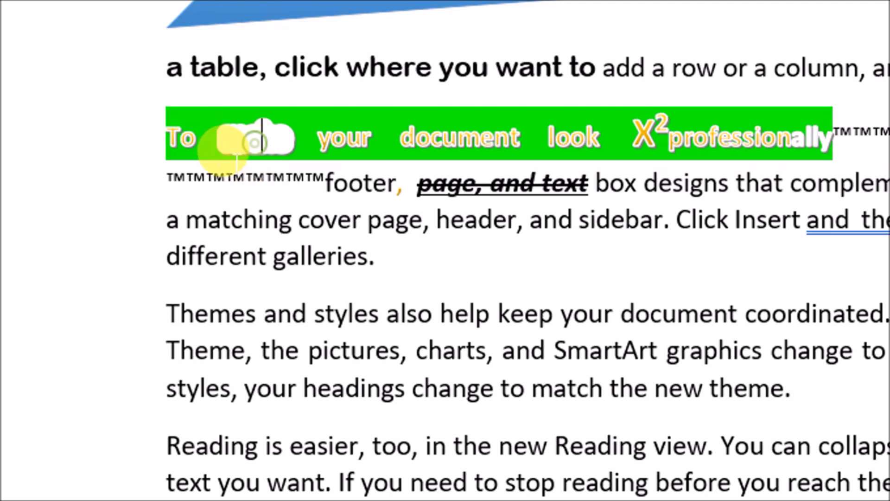
click(230, 142)
drag(699, 151, 699, 143)
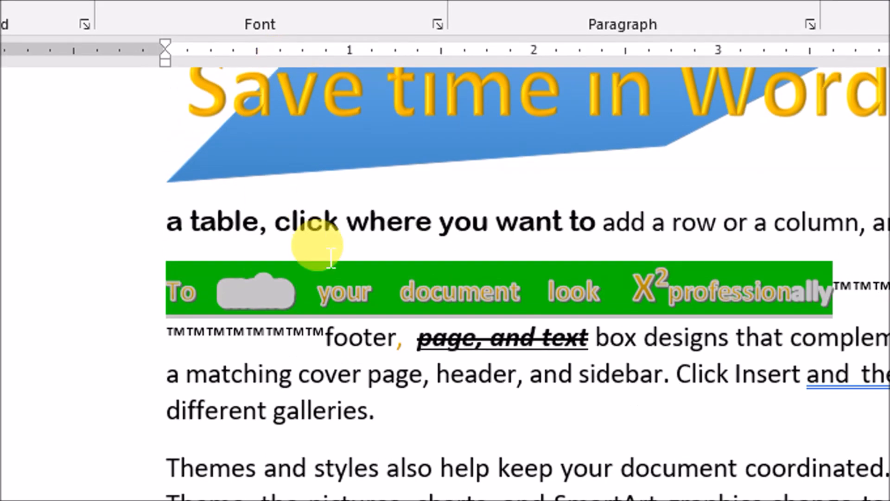
click(330, 257)
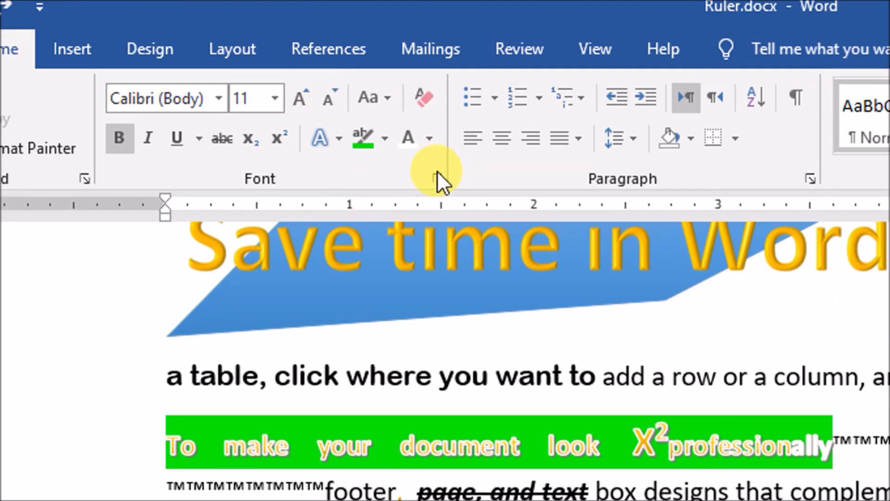
click(438, 178)
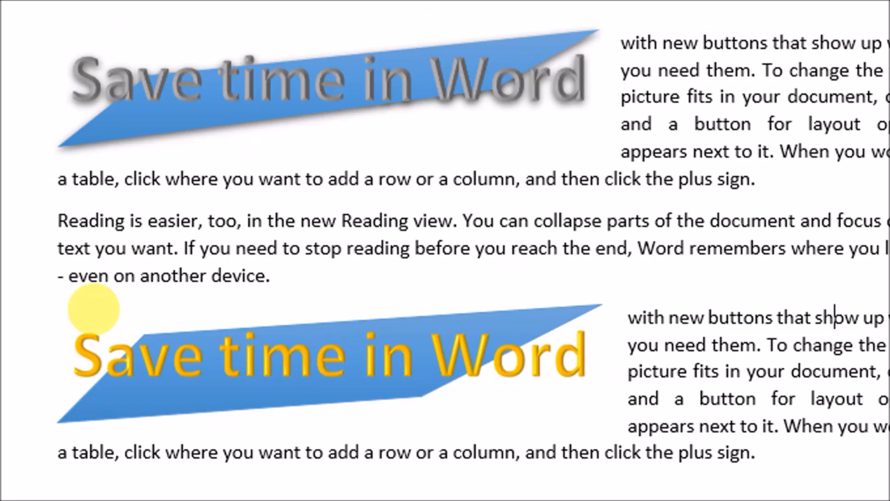